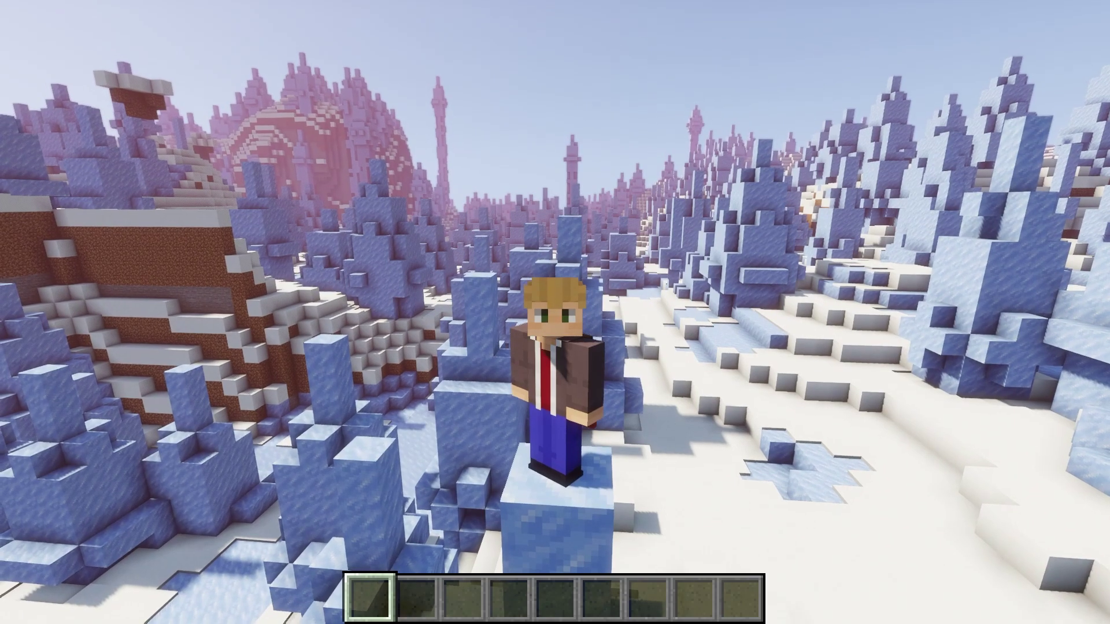
Crouch and stand the character, then scroll down to the YouTube video's description
key("shift")
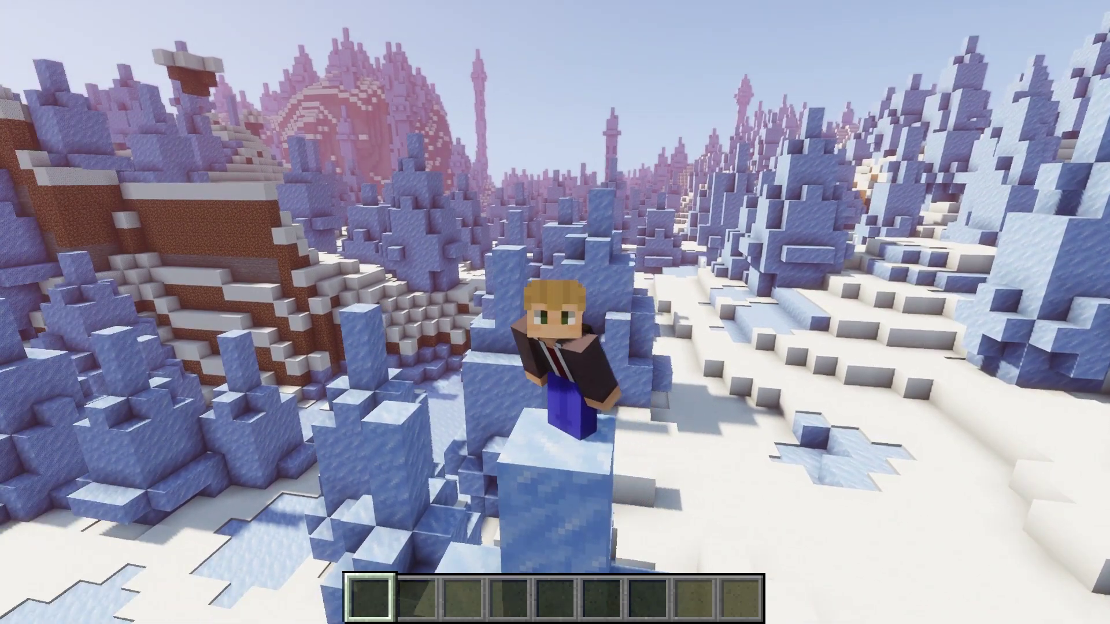
key("shift")
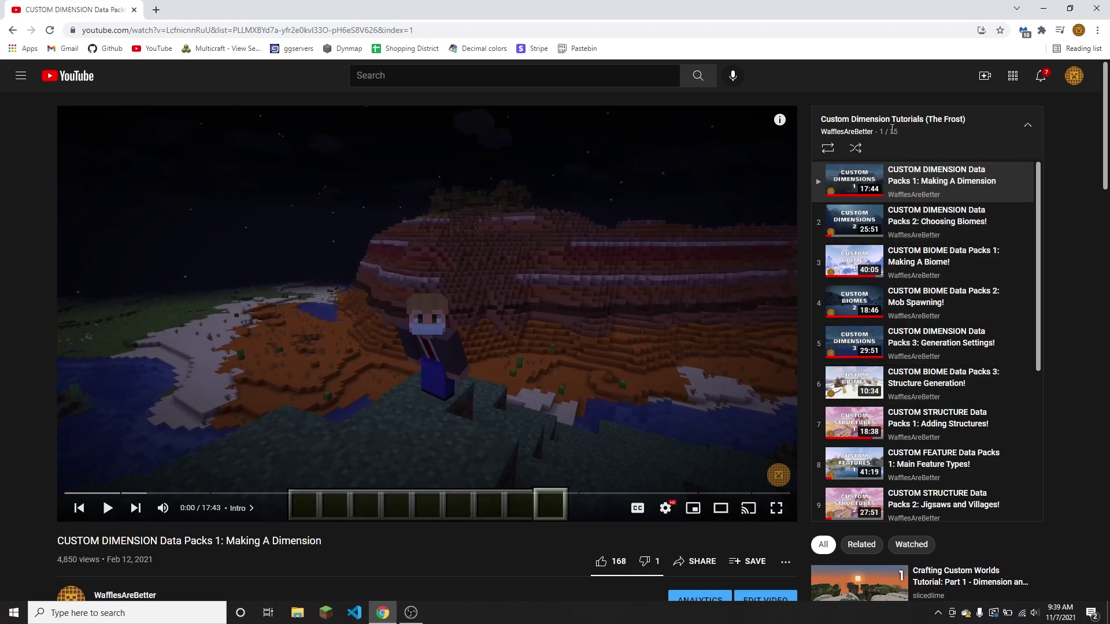
scroll(985, 266, "down", 4)
scroll(977, 273, "up", 4)
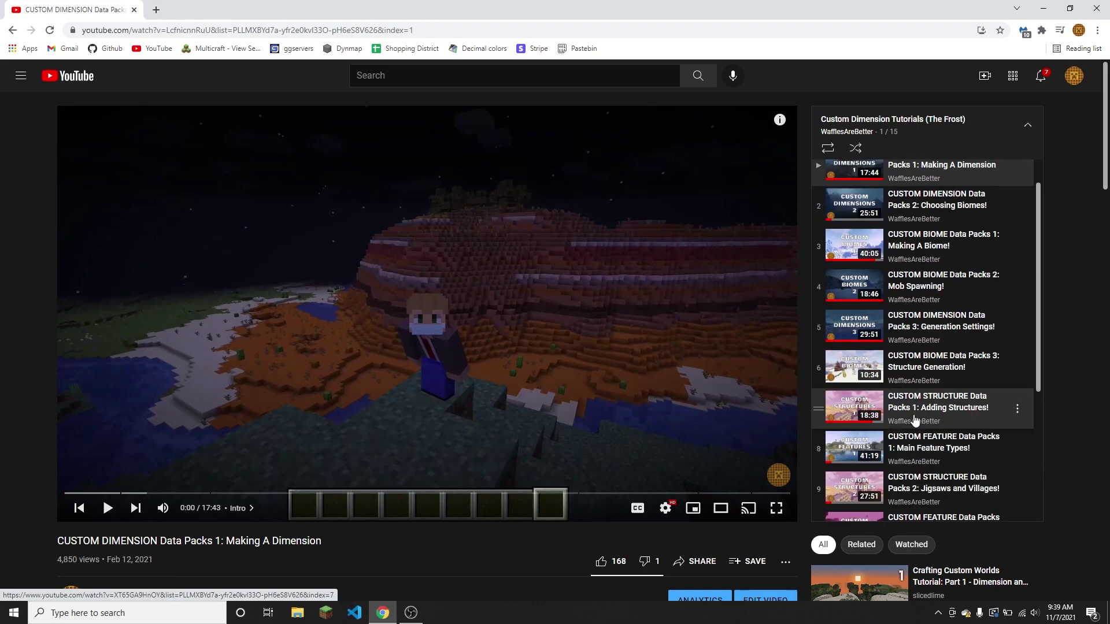
mouse_move(391, 608)
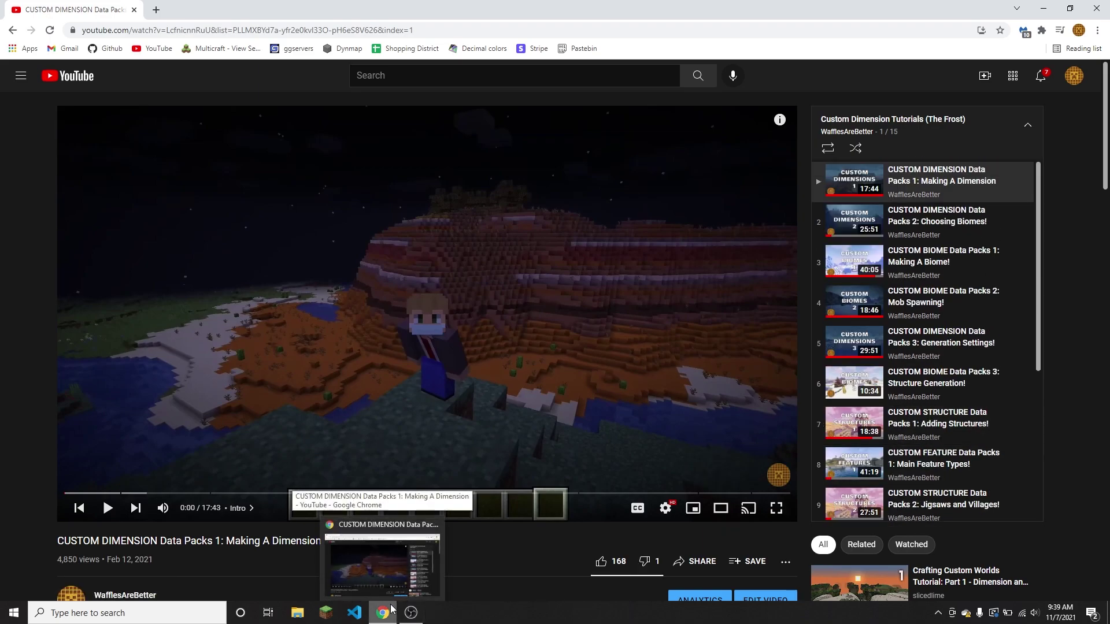
scroll(518, 554, "down", 3)
scroll(437, 439, "down", 8)
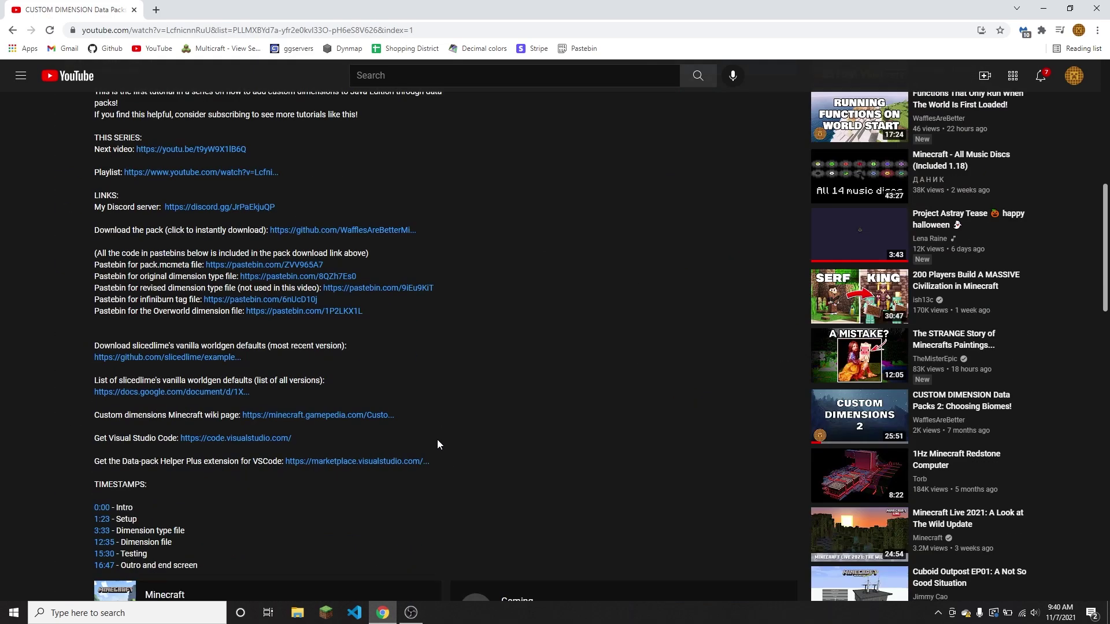
scroll(104, 317, "down", 5)
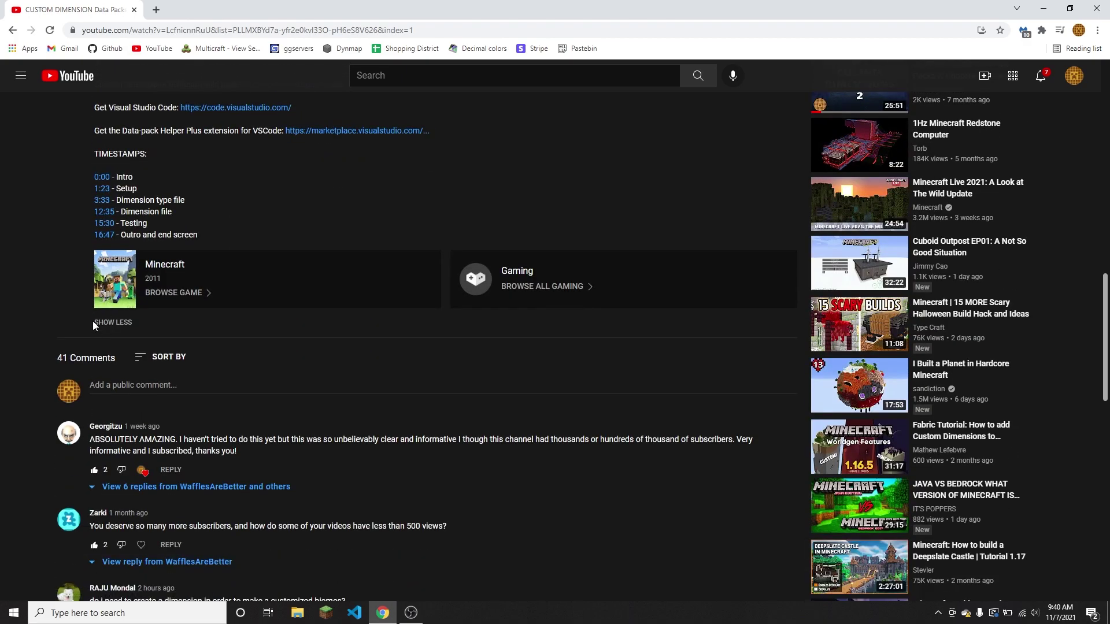
scroll(157, 338, "up", 7)
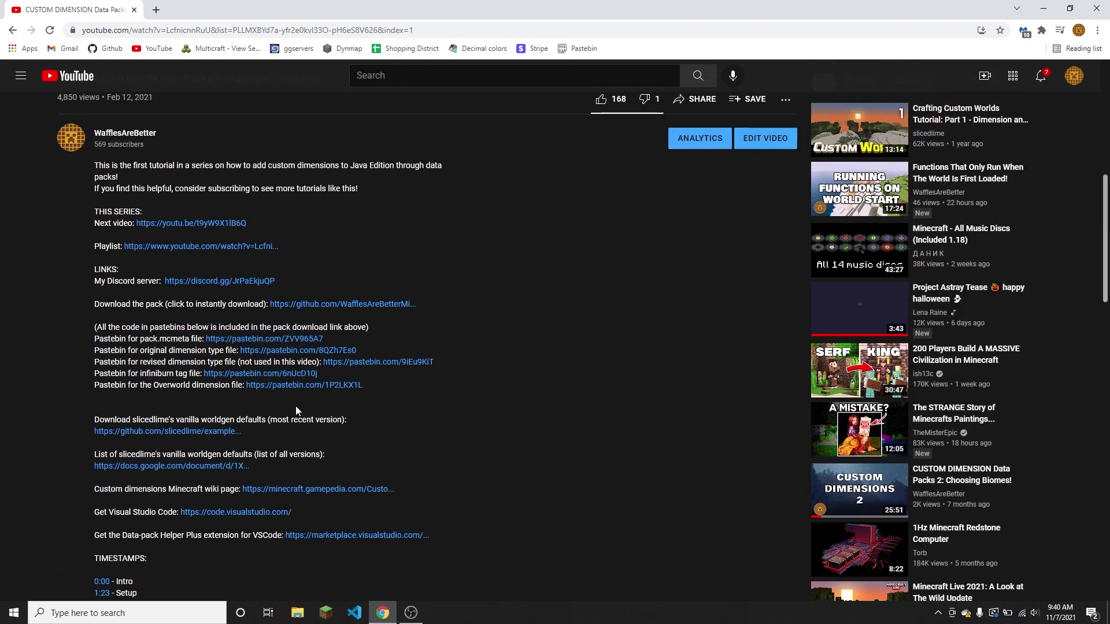
scroll(296, 410, "down", 1)
Download vanilla_worldgen.zip from the most-recent worldgen defaults link in the description
left_click_drag(83, 367, 324, 363)
left_click(318, 362)
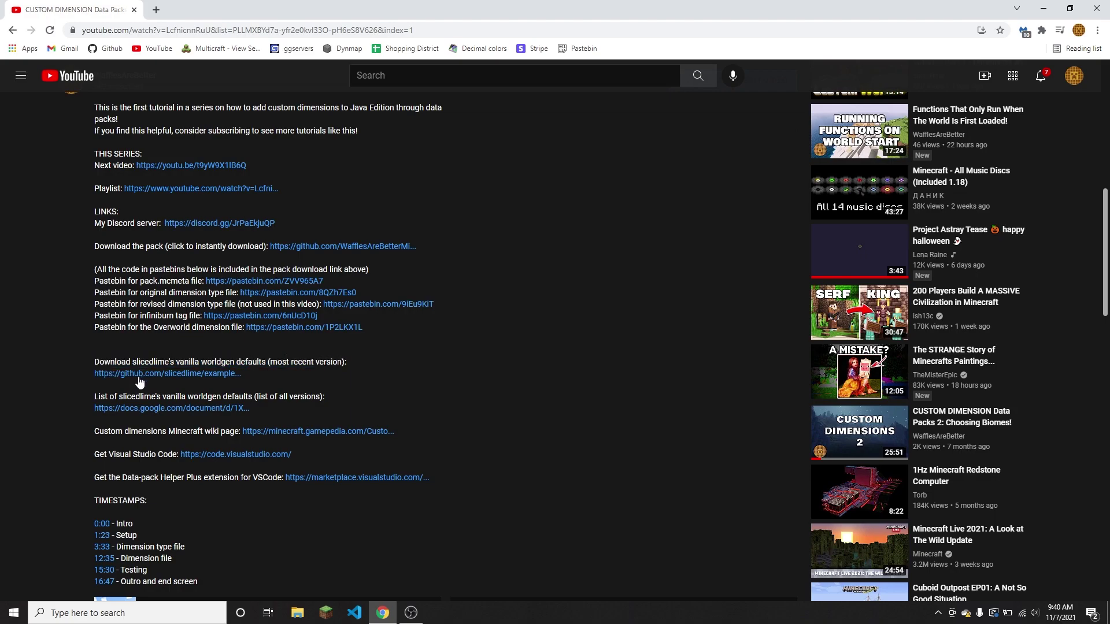
left_click(213, 374)
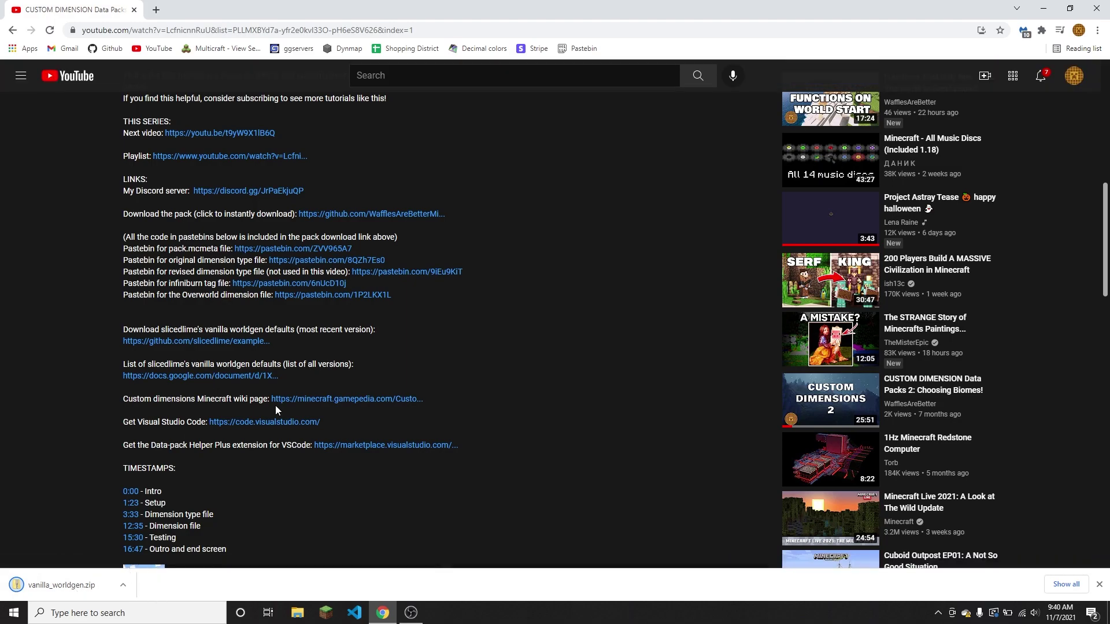
Dismiss the download notice and select the list-of-all-versions line in the description
left_click(1099, 583)
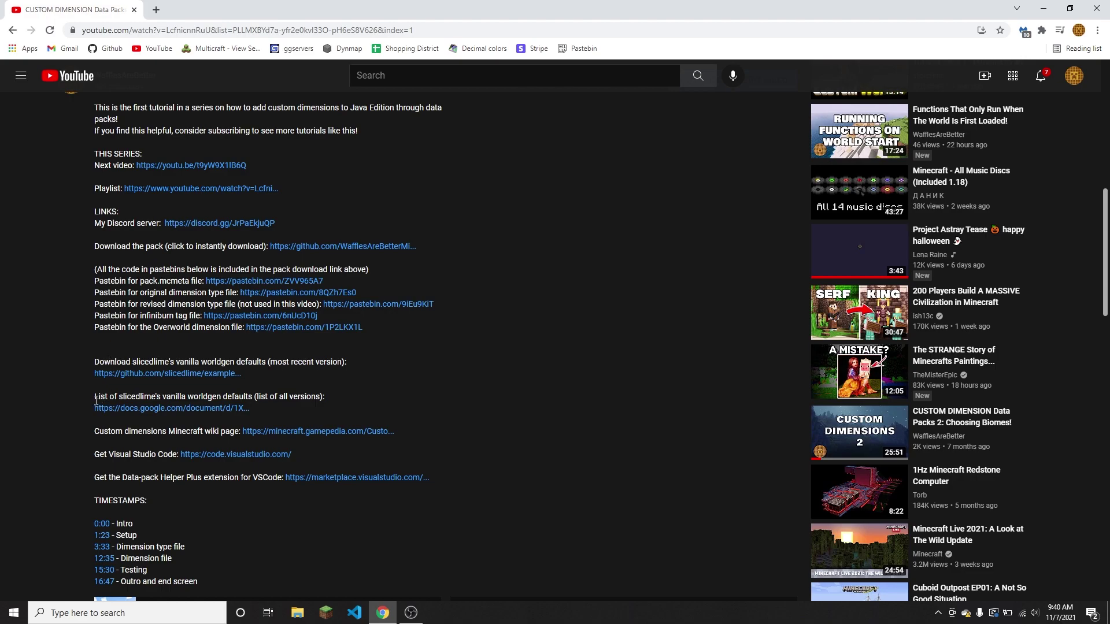
left_click_drag(96, 402, 342, 404)
left_click(115, 396)
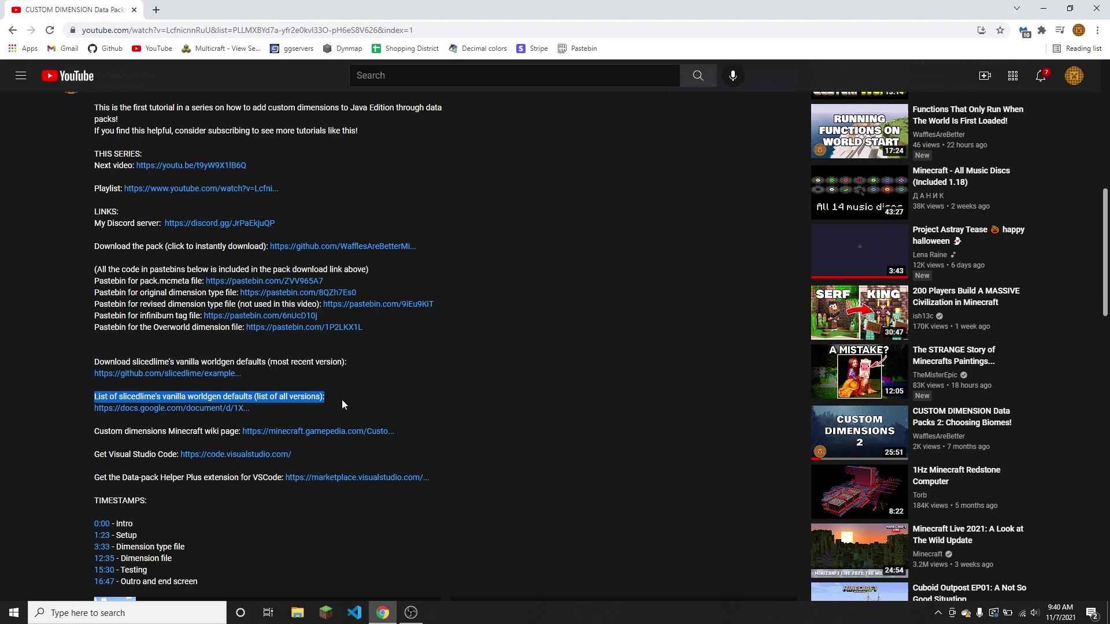
left_click(343, 404)
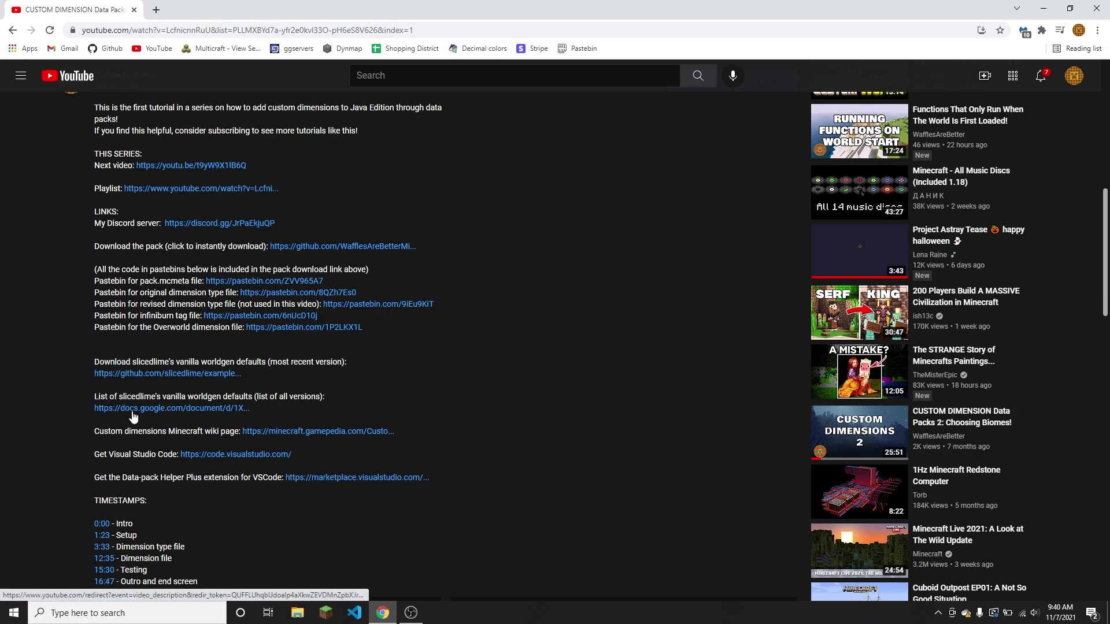
Open the Google Docs list of all worldgen versions and scroll through it
left_click(164, 412)
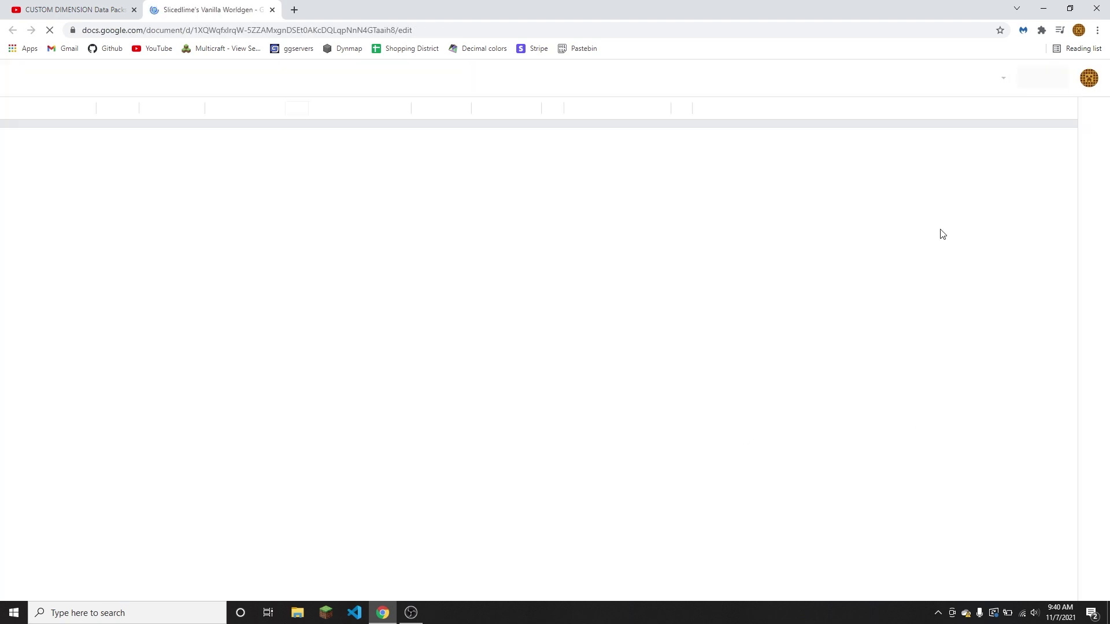
scroll(635, 335, "down", 12)
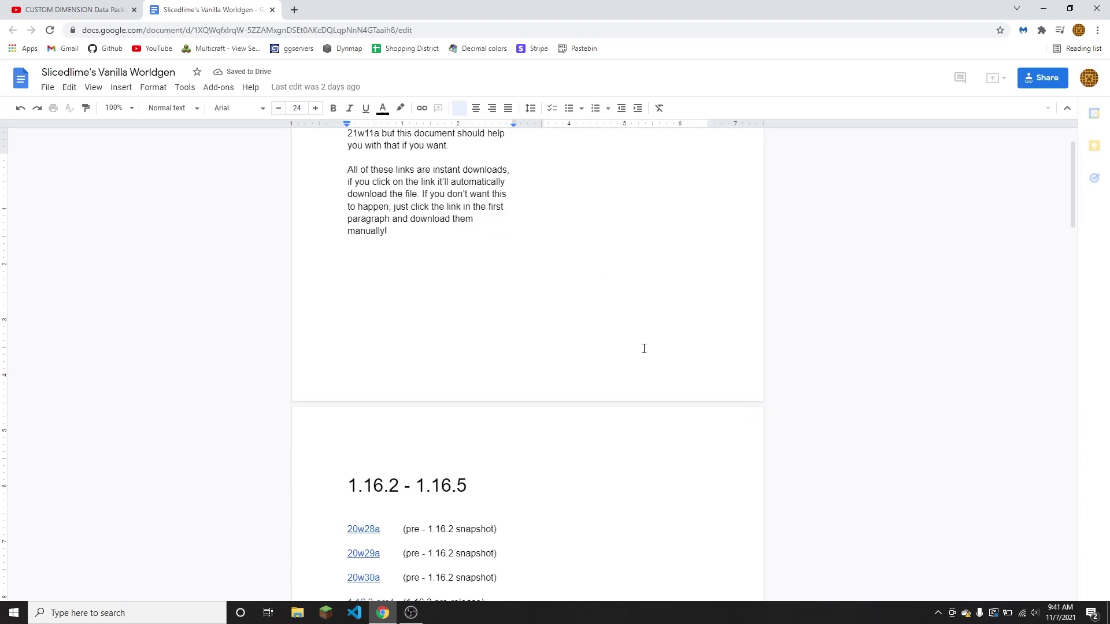
scroll(687, 364, "up", 4)
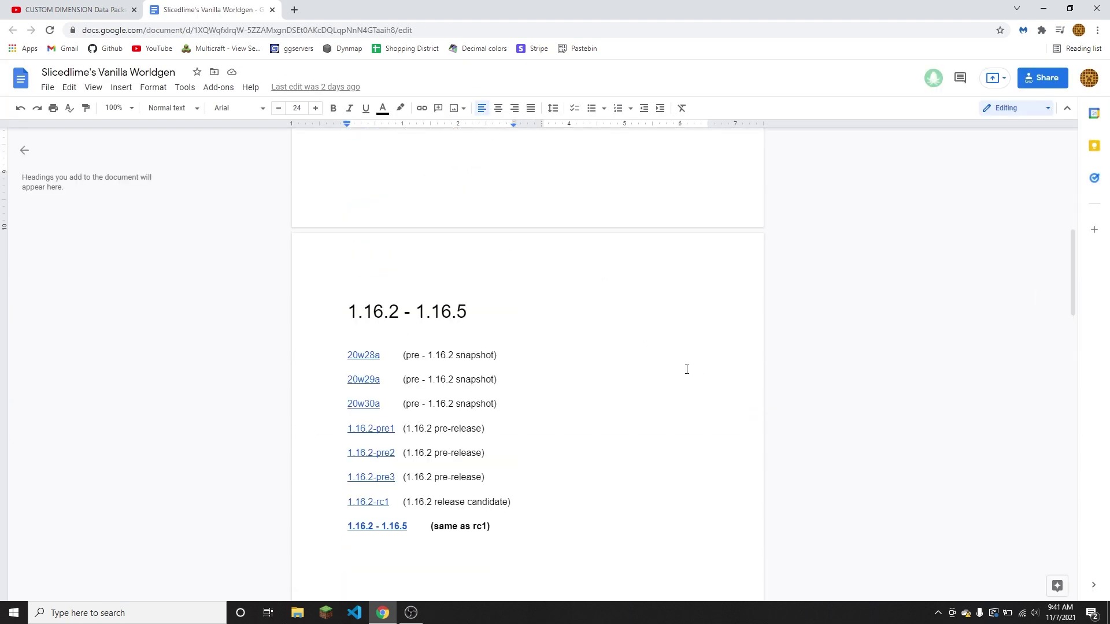
scroll(424, 439, "down", 13)
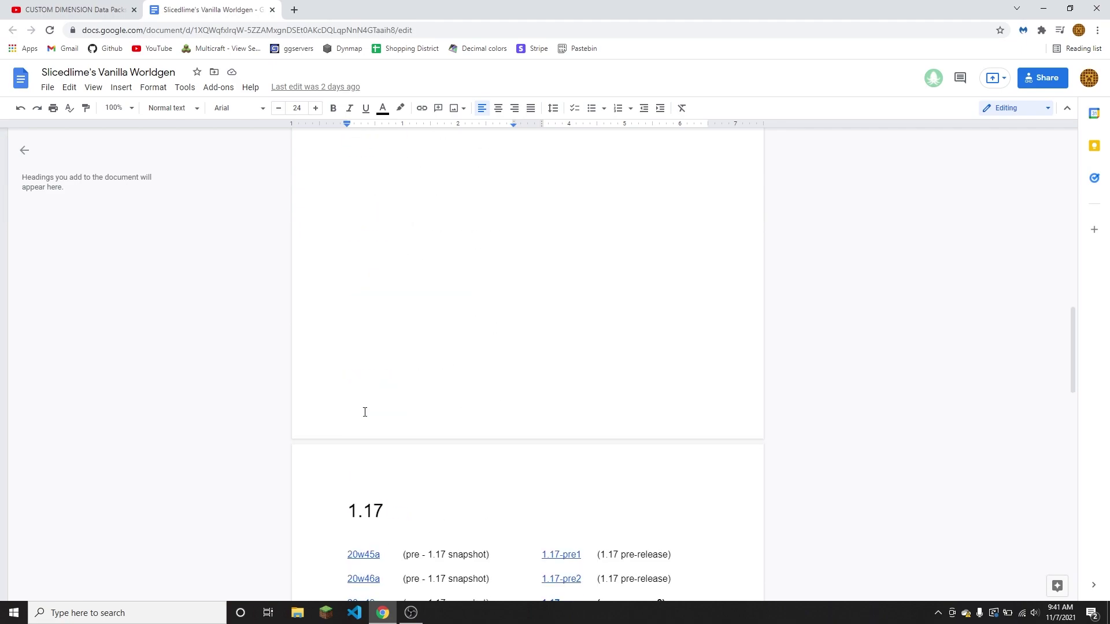
scroll(555, 462, "down", 7)
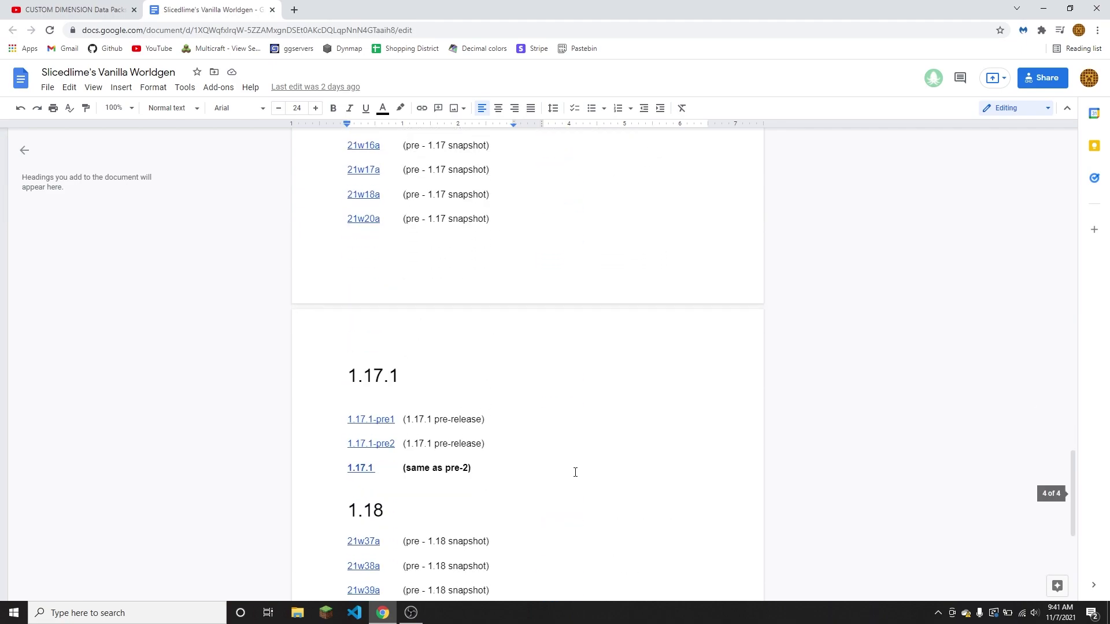
scroll(575, 472, "up", 7)
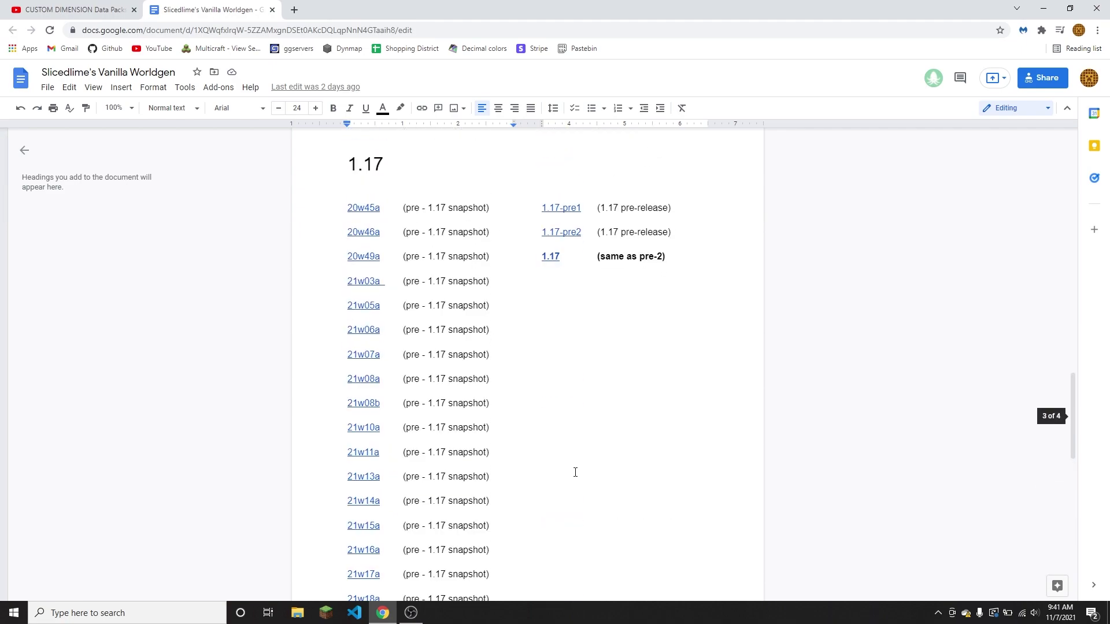
Preview the 21w07a, 1.17, 1.17.1 and 1.16.2 - 1.16.5 download links
left_click(355, 355)
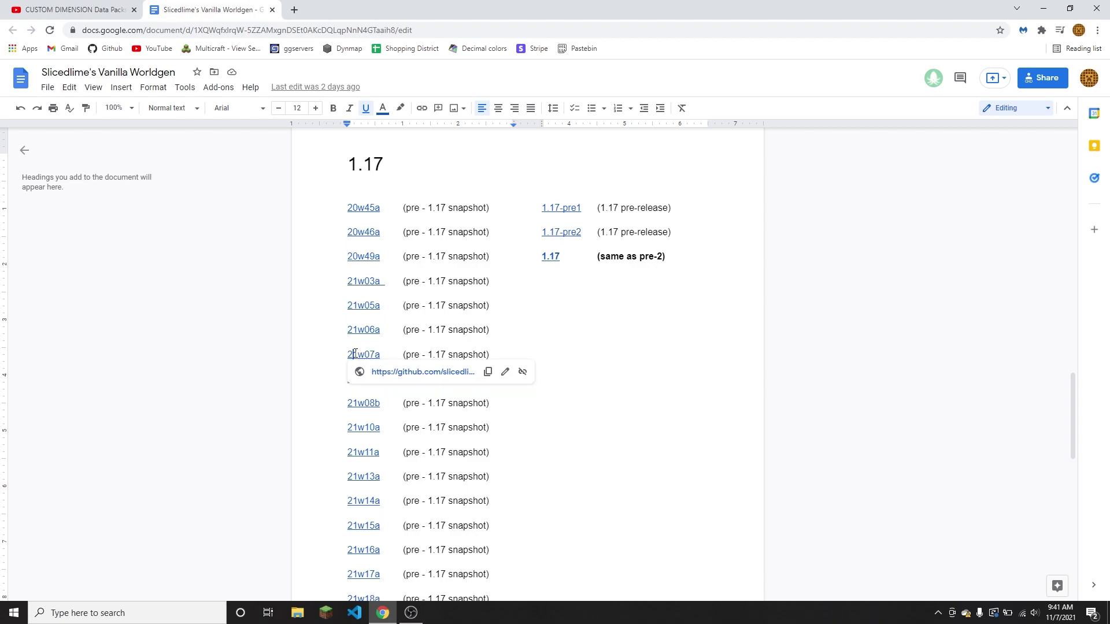
left_click(421, 347)
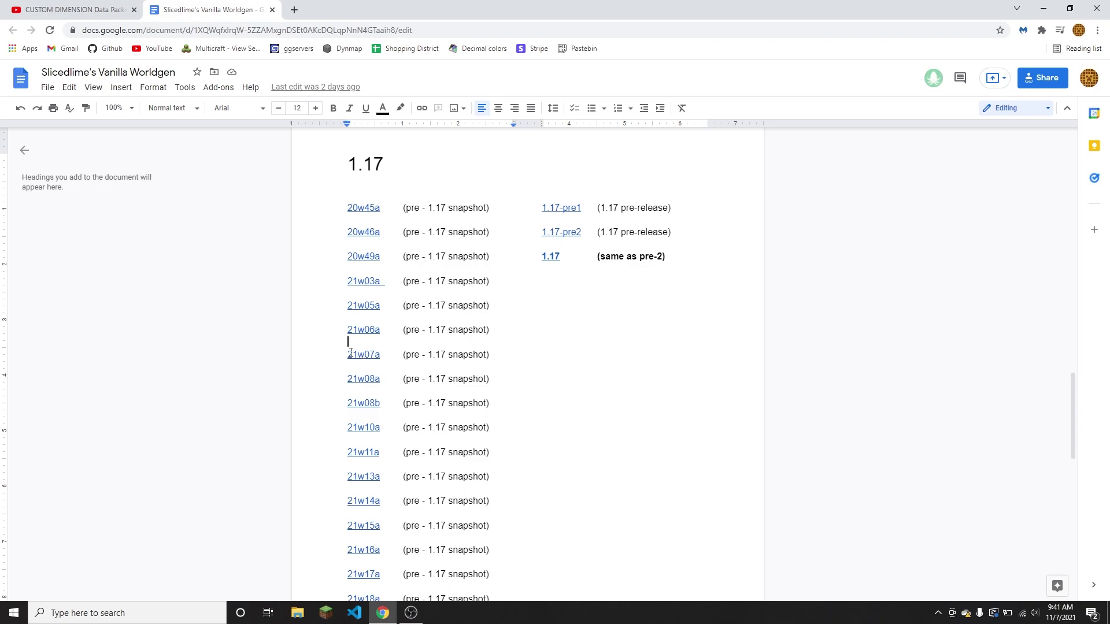
scroll(419, 386, "up", 3)
left_click(536, 425)
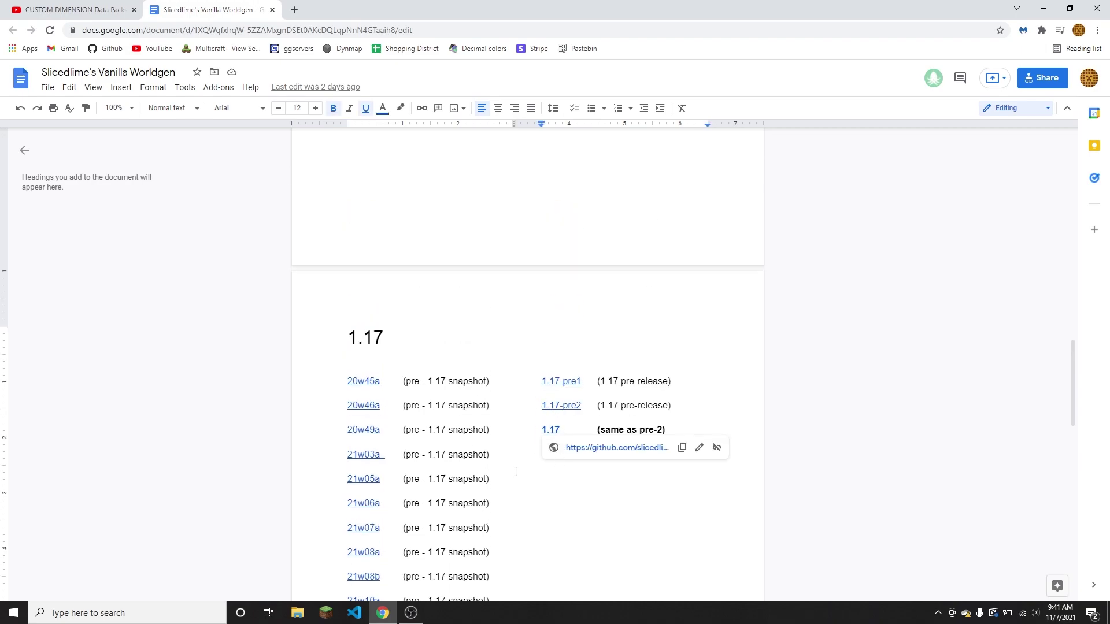
scroll(516, 472, "down", 15)
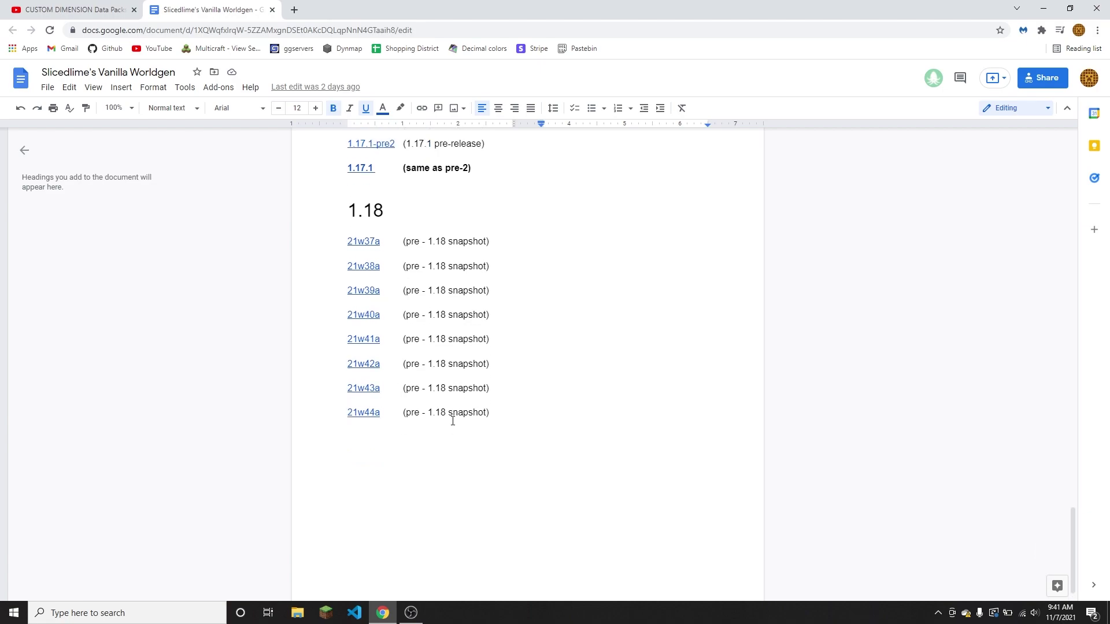
scroll(453, 421, "up", 5)
left_click(360, 431)
scroll(404, 428, "up", 15)
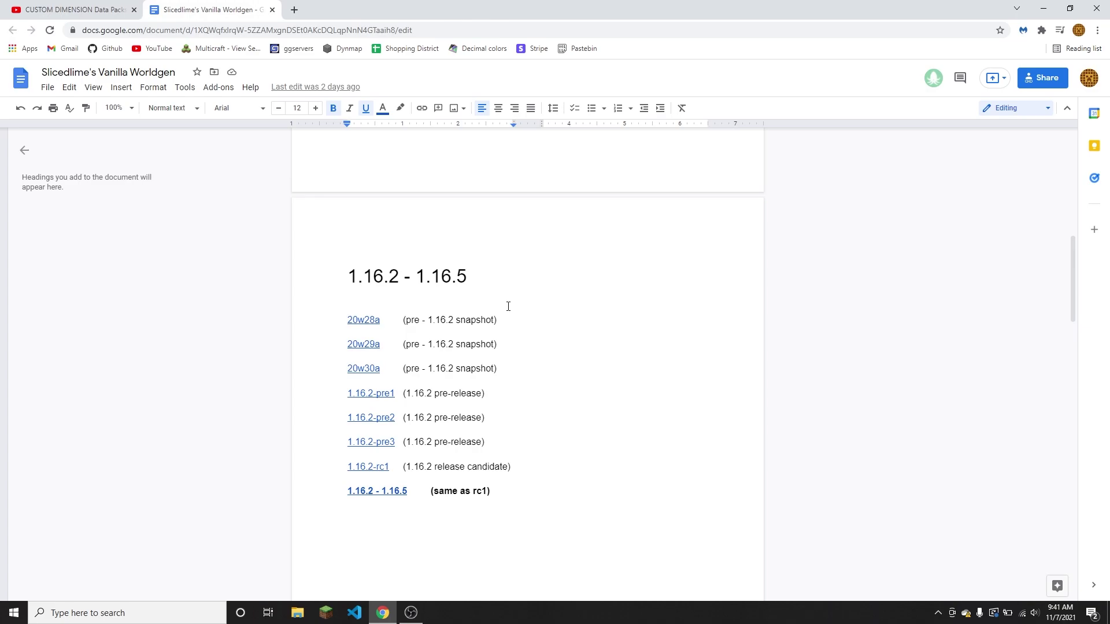
scroll(508, 306, "up", 1)
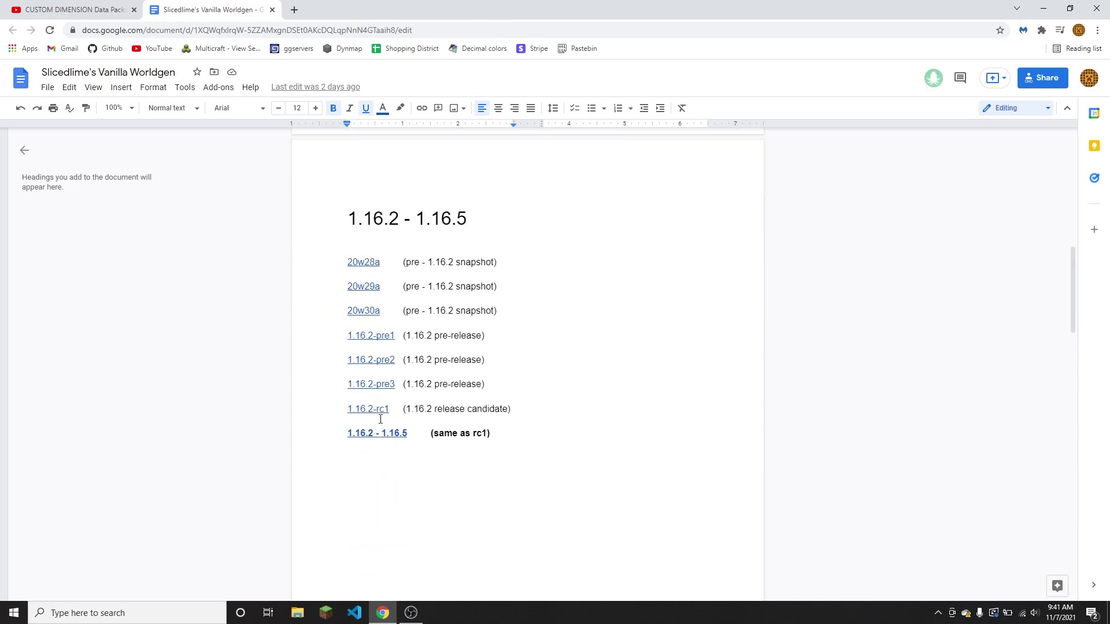
left_click(380, 436)
left_click(493, 332)
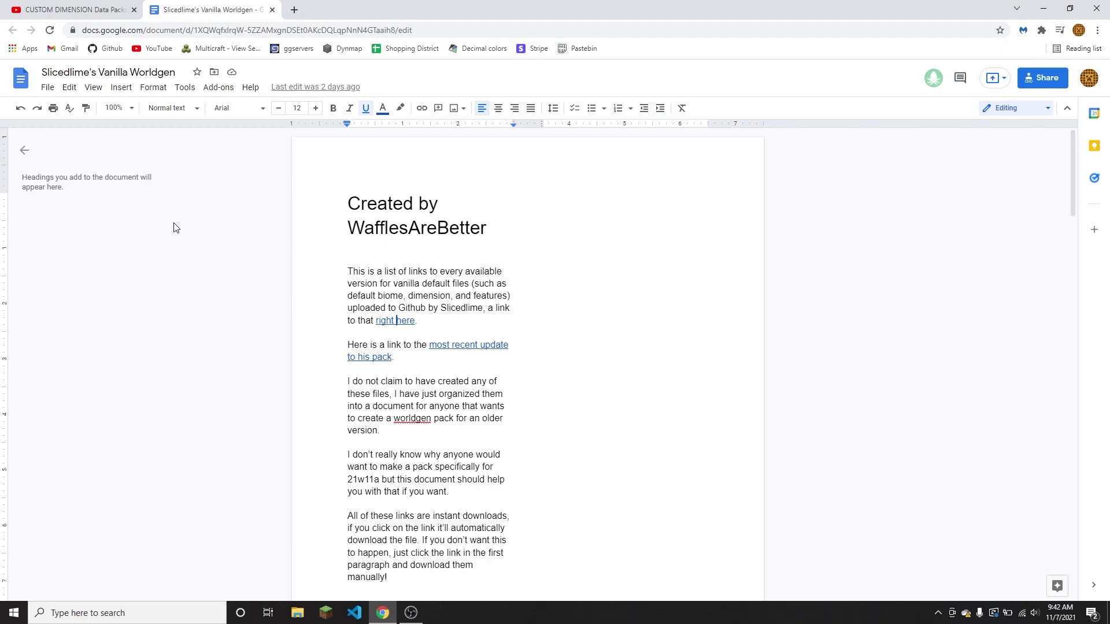
Search Google in a new tab for the repository author's GitHub
left_click(294, 10)
type("slic")
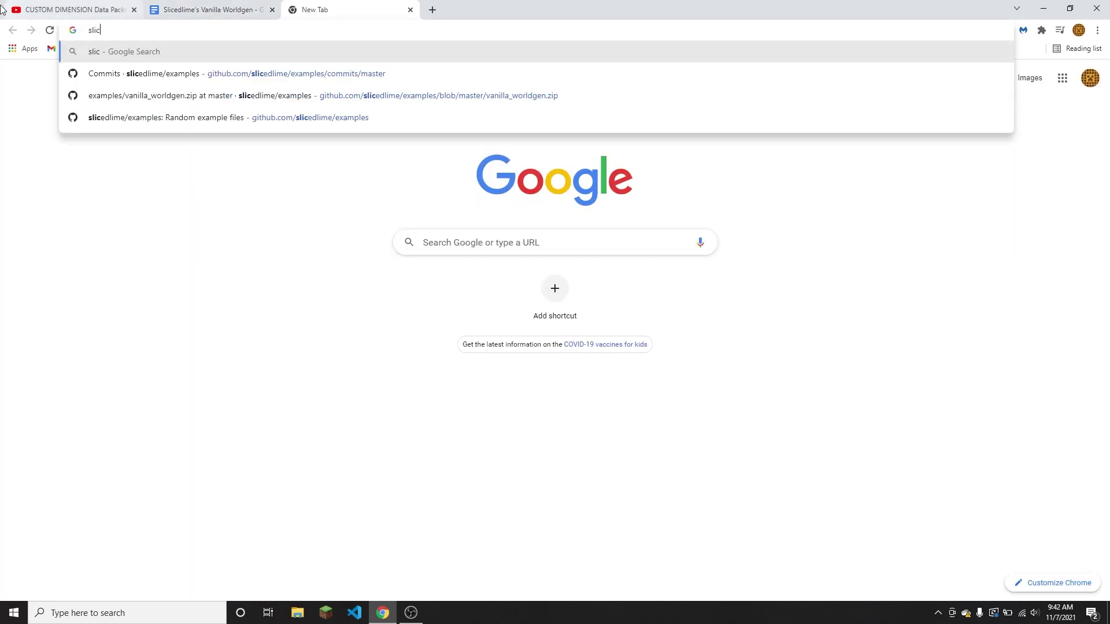
type("edlime github")
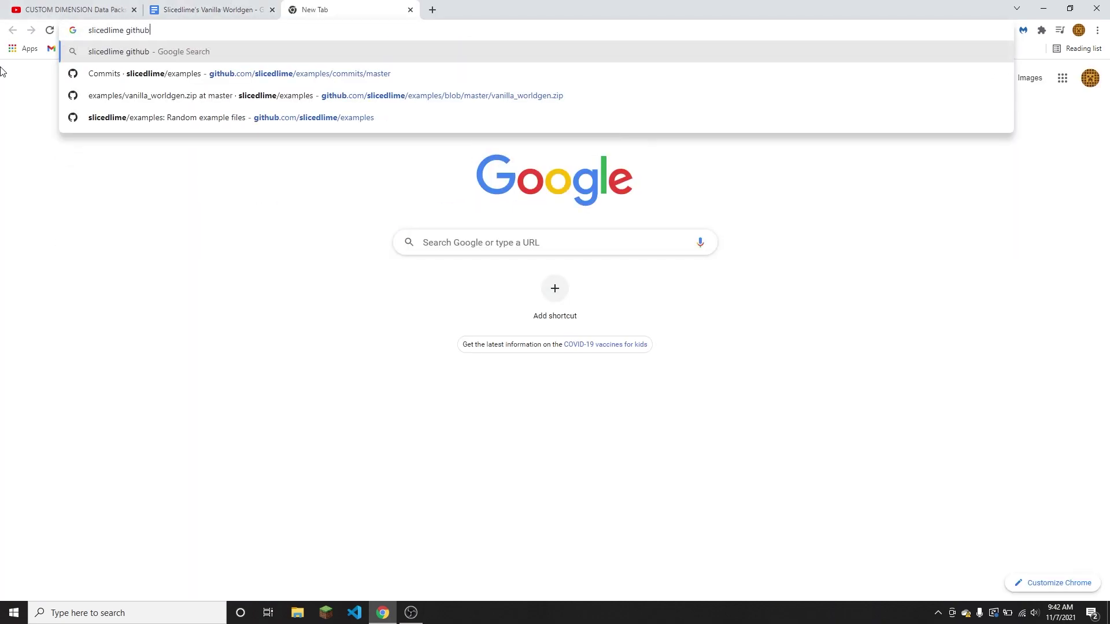
key("Return")
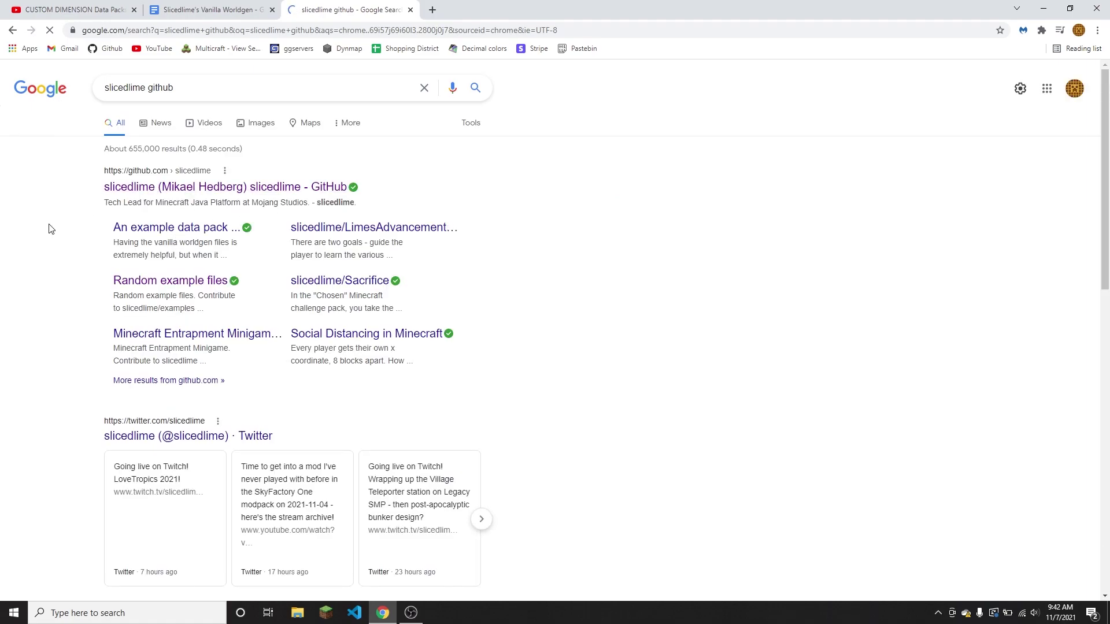
From the author's GitHub examples repository, download vanilla_worldgen.zip via View raw, then return to the file list
left_click(248, 191)
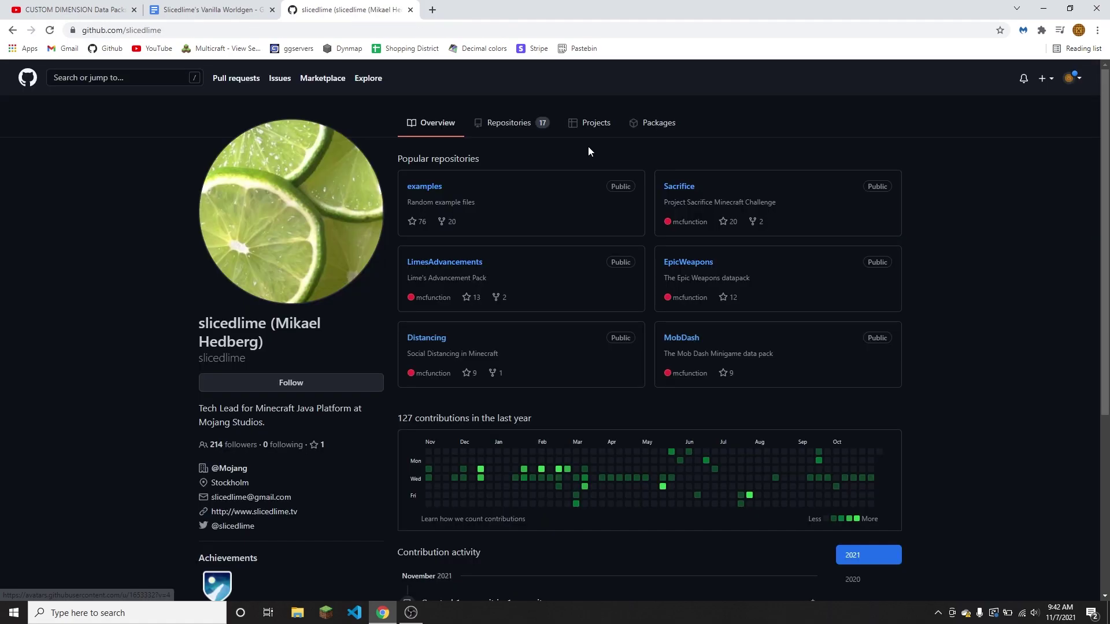
left_click(431, 186)
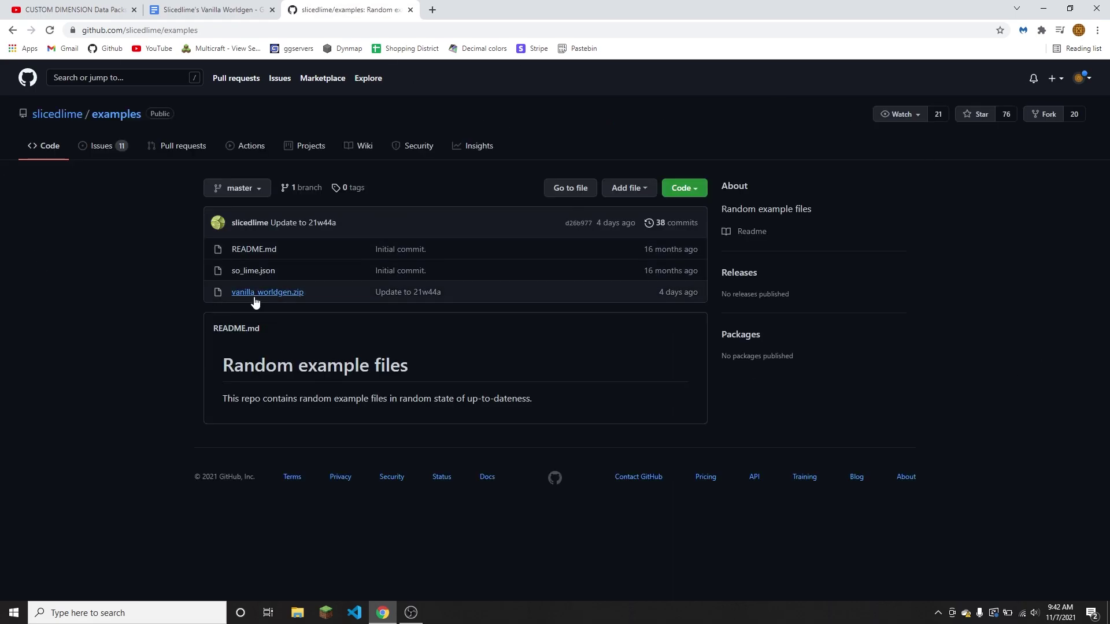
left_click(285, 293)
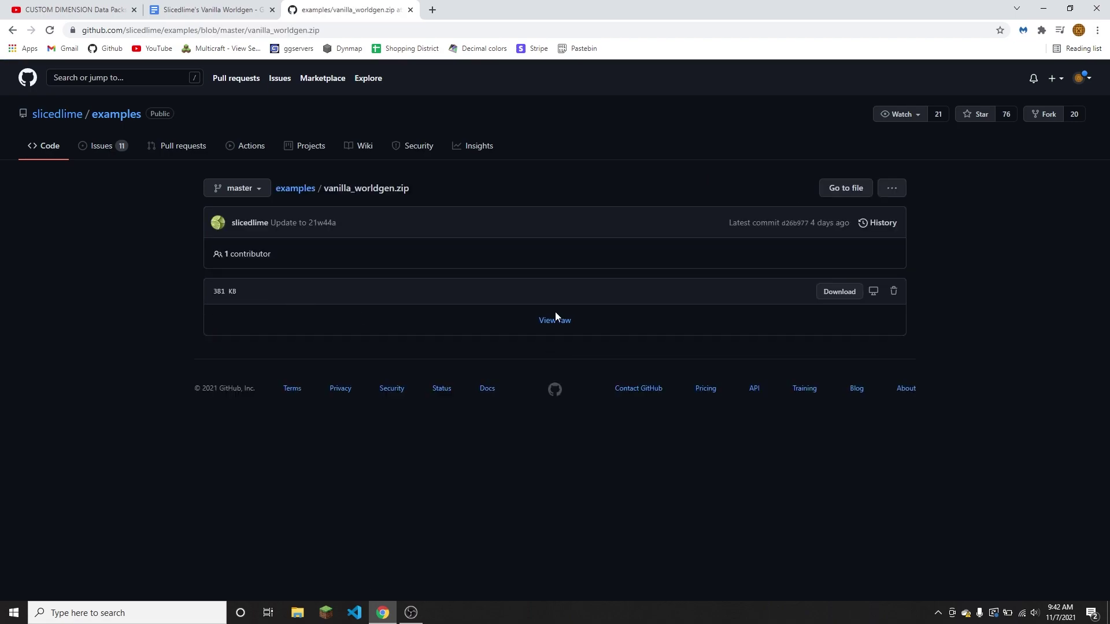
left_click(554, 321)
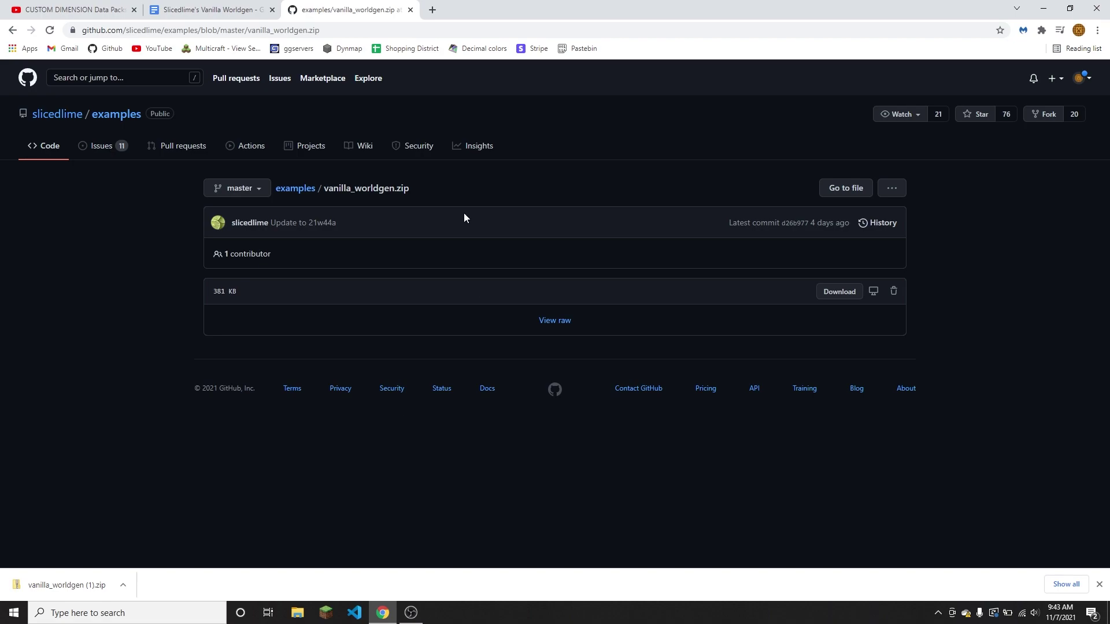
left_click(308, 189)
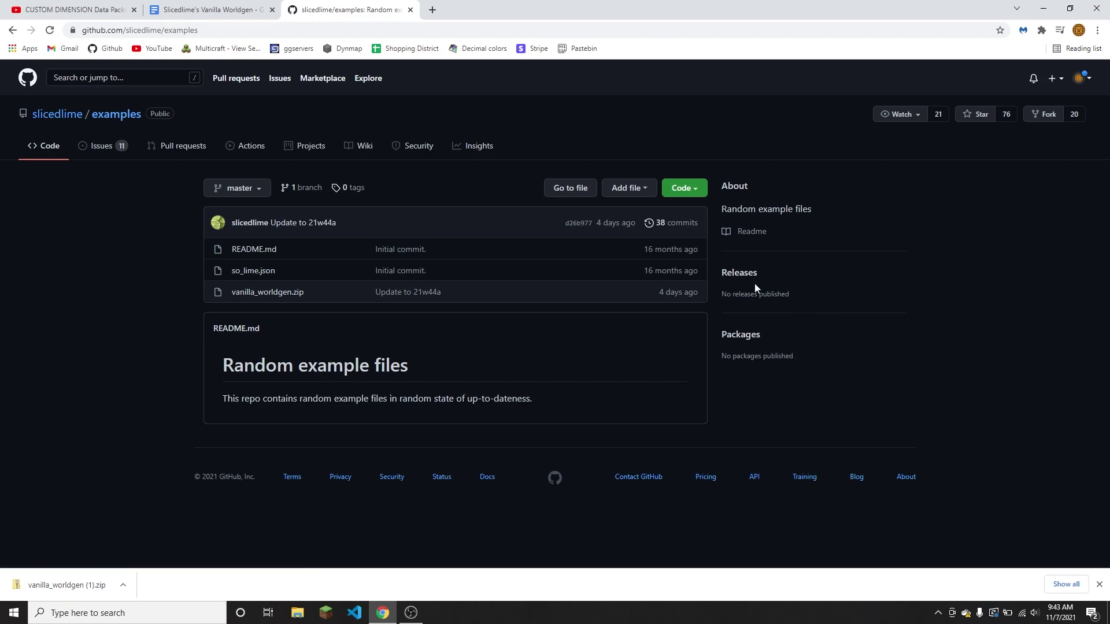
Download the 310 KB vanilla_worldgen.zip from the Update to 1.17.1-pre2 commit (7c54f55409)
left_click(663, 225)
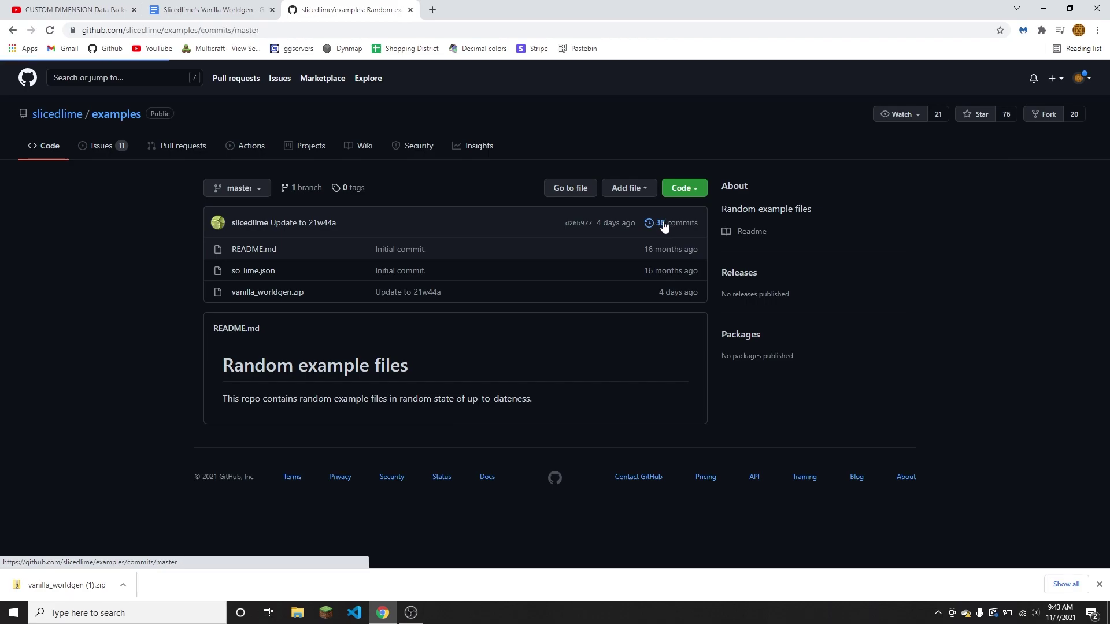
scroll(742, 274, "down", 9)
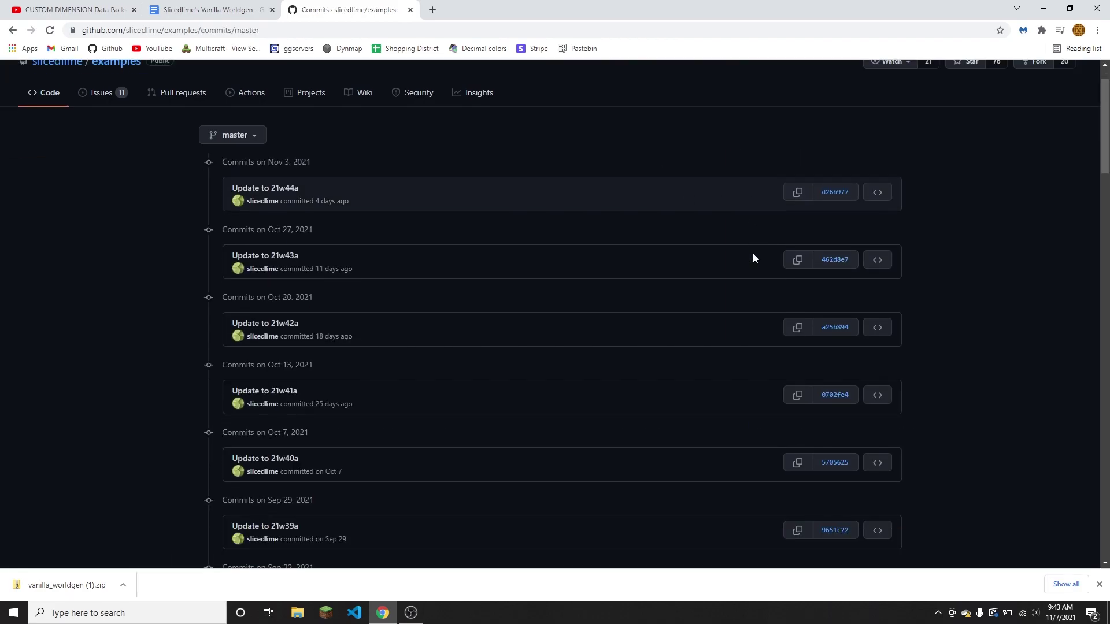
scroll(633, 417, "down", 10)
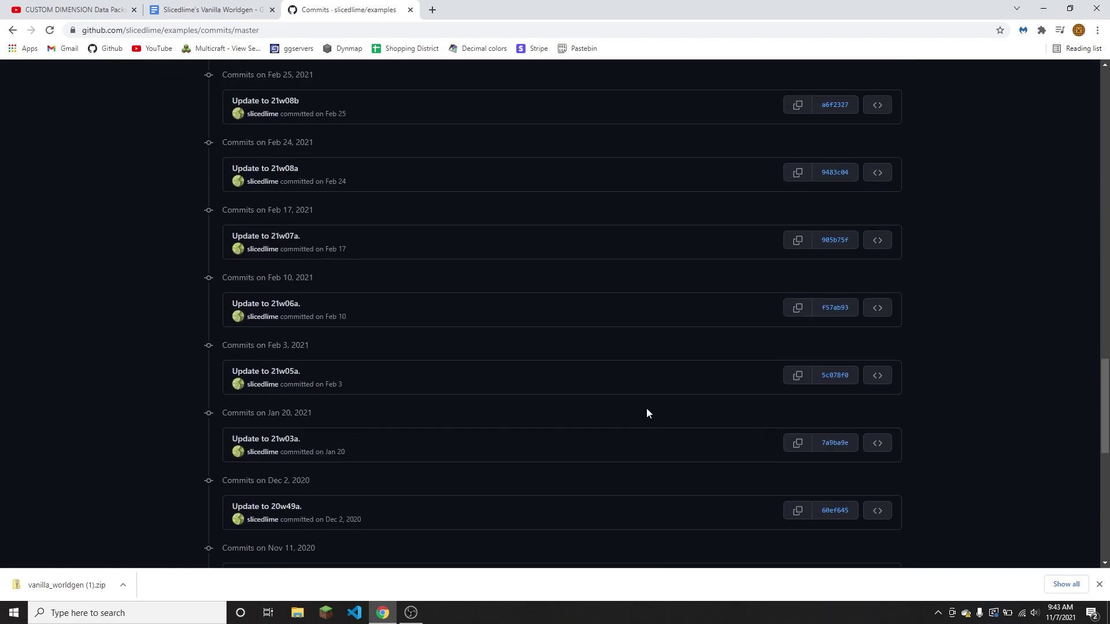
scroll(648, 411, "up", 20)
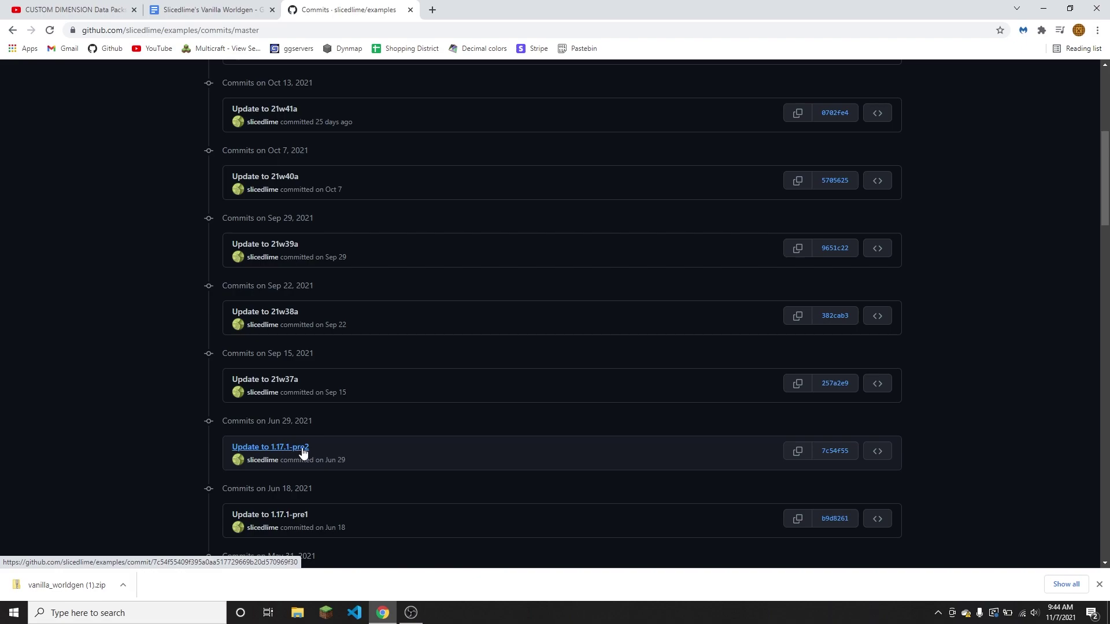
left_click(878, 456)
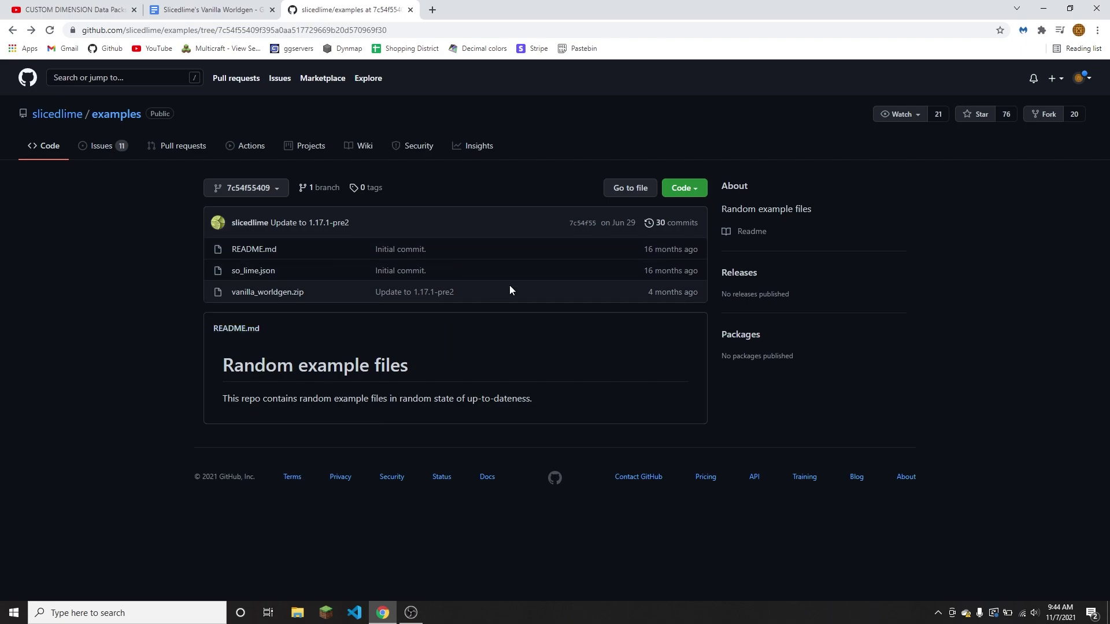
left_click(288, 293)
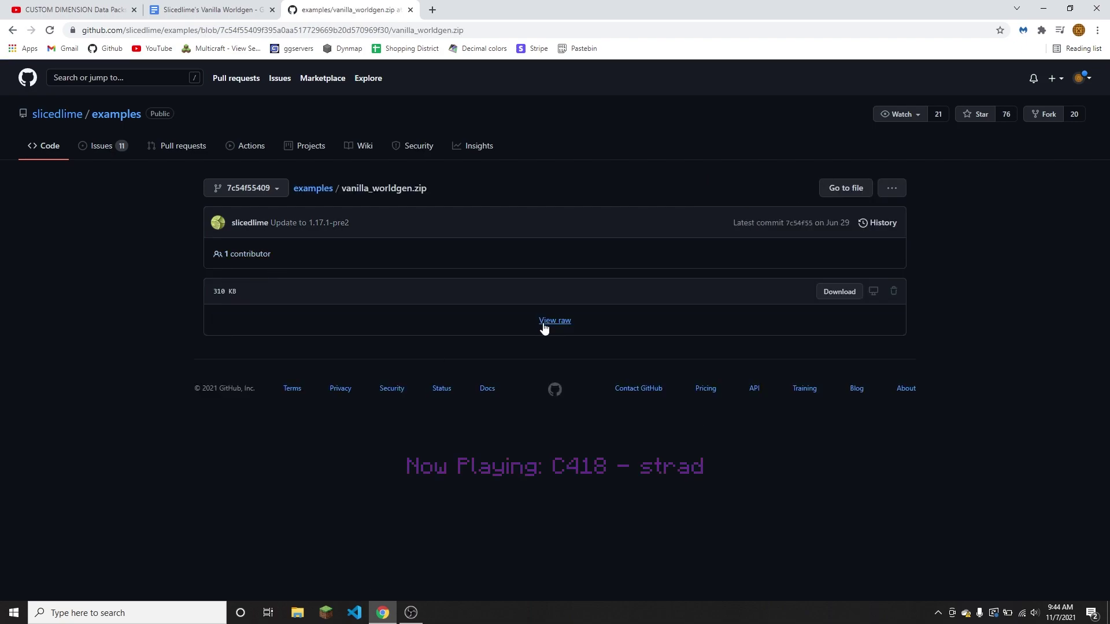
left_click(550, 325)
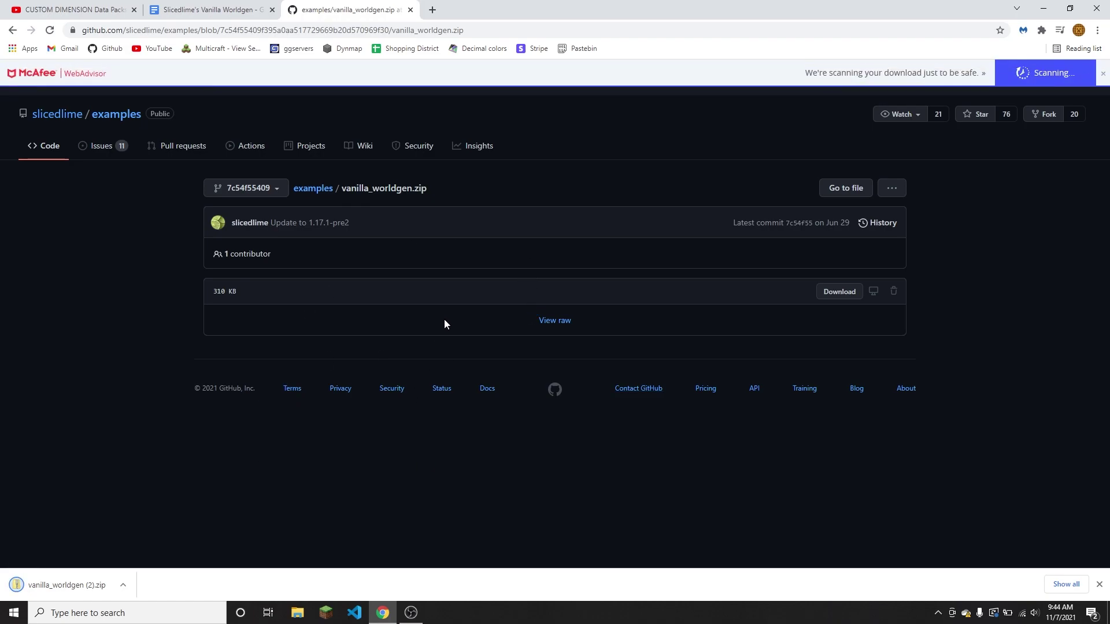
Extract vanilla_worldgen (2).zip with WinRAR into a vanilla_worldgen (2) folder beside it on the desktop
key("super+d")
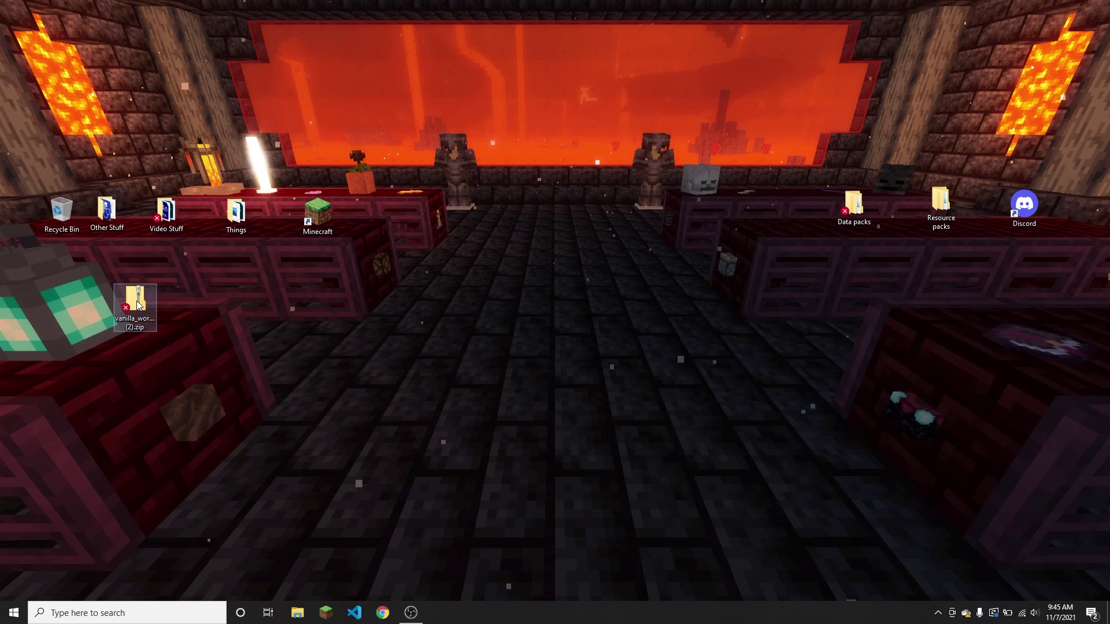
left_click_drag(134, 299, 564, 280)
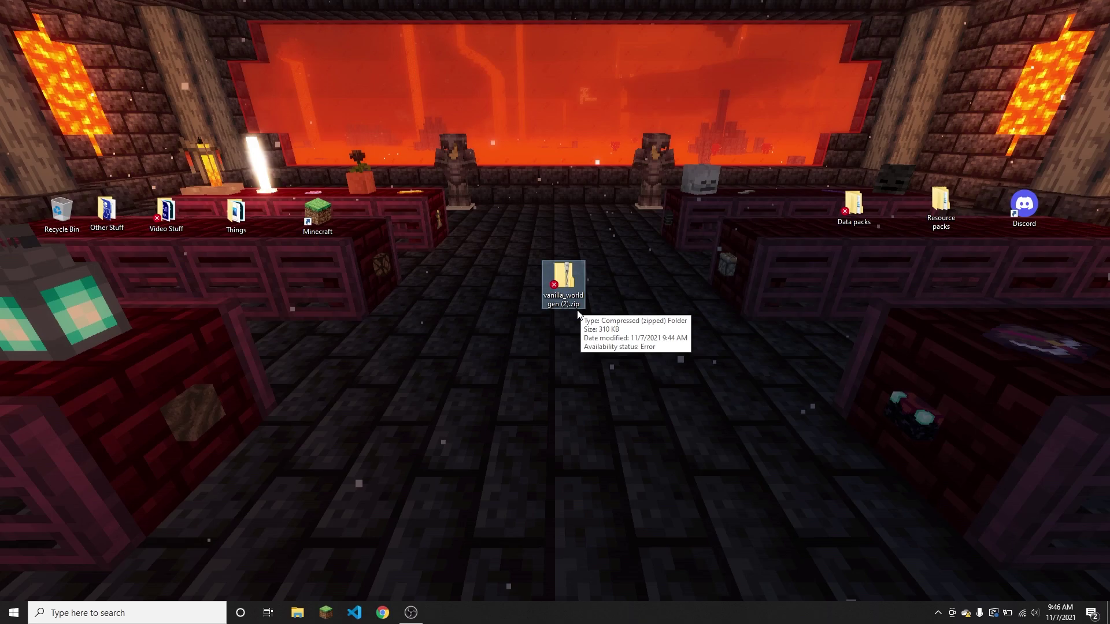
right_click(577, 324)
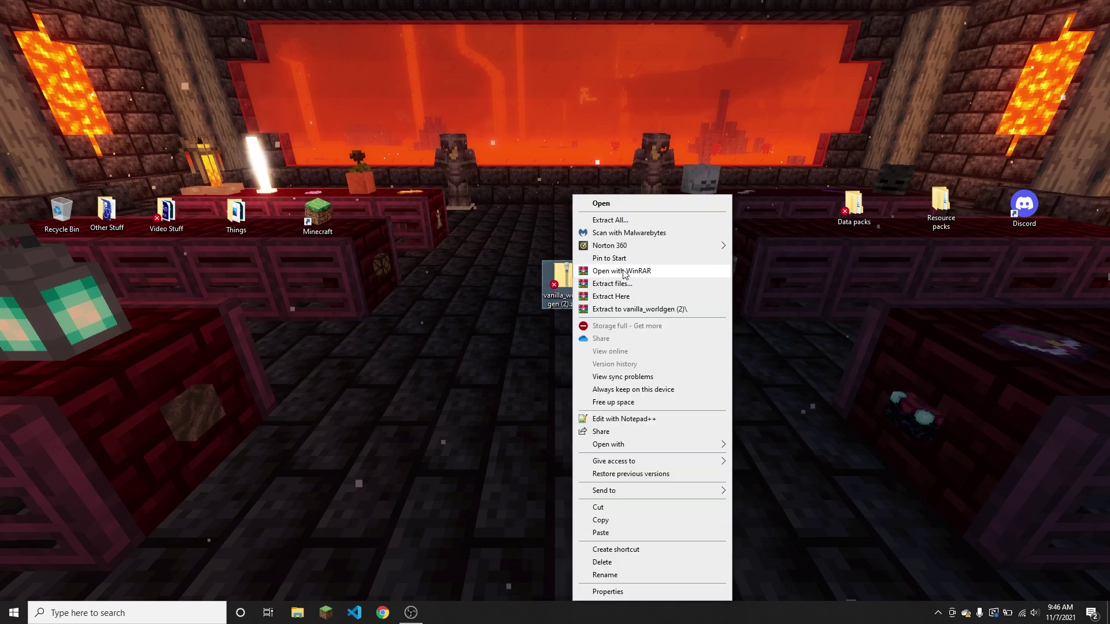
left_click(630, 310)
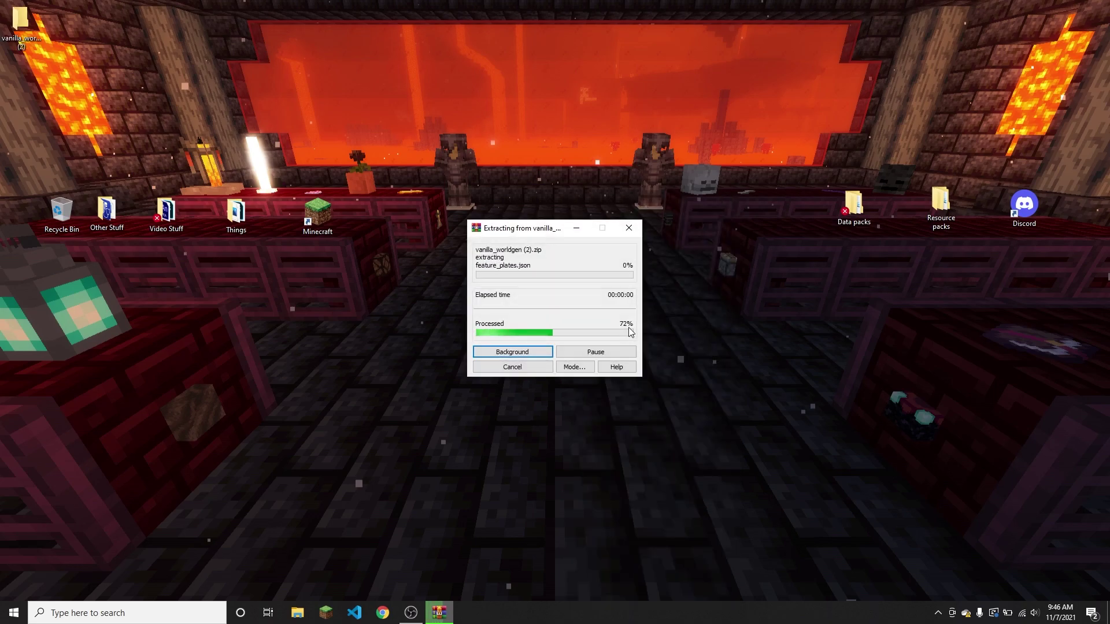
left_click_drag(2, 4, 479, 269)
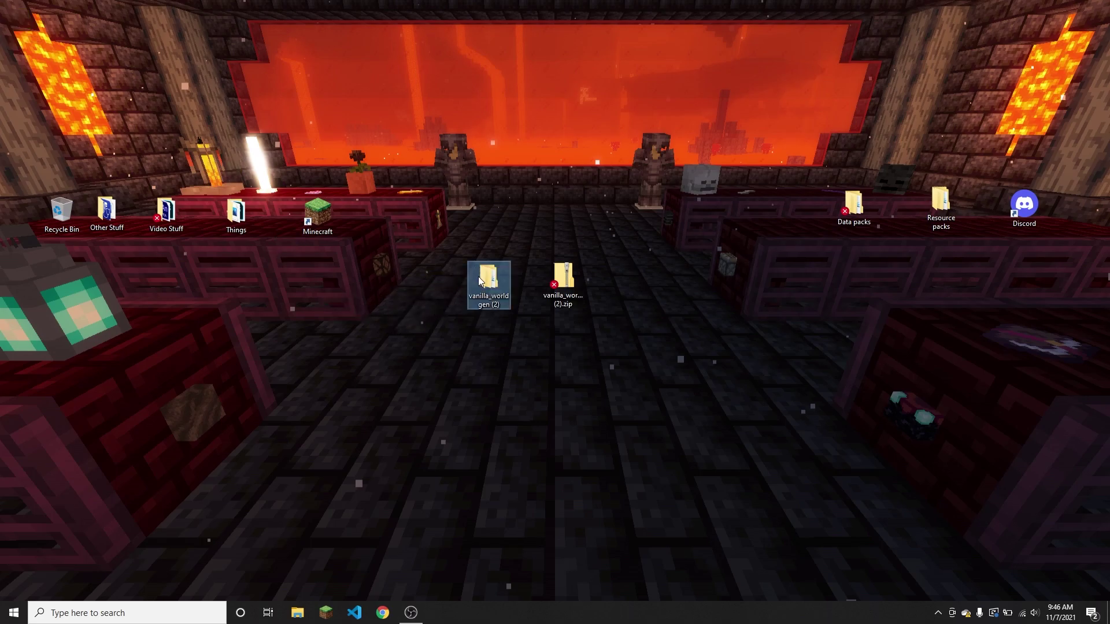
Open vanilla_worldgen (2)\dimension and edit overworld.json with Notepad++
double_click(477, 276)
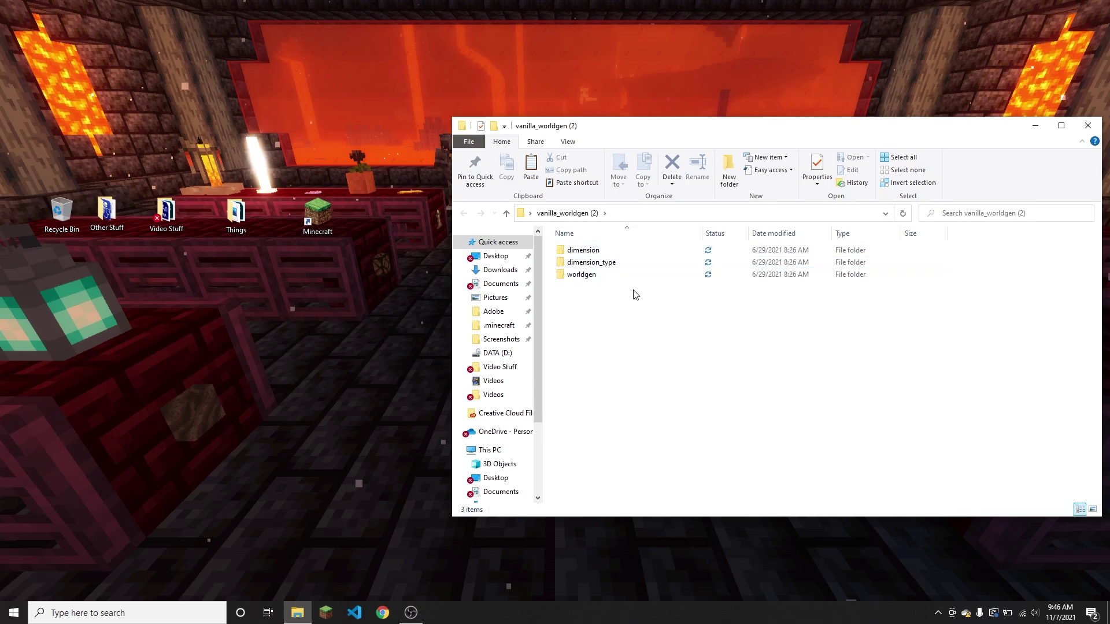
double_click(606, 253)
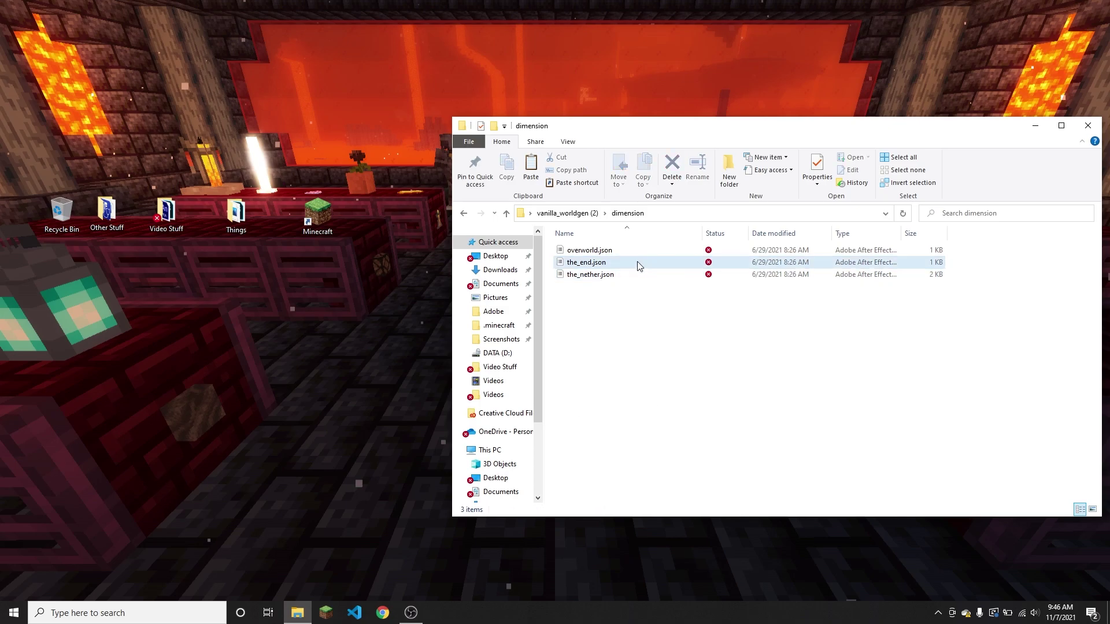
right_click(621, 252)
right_click(589, 248)
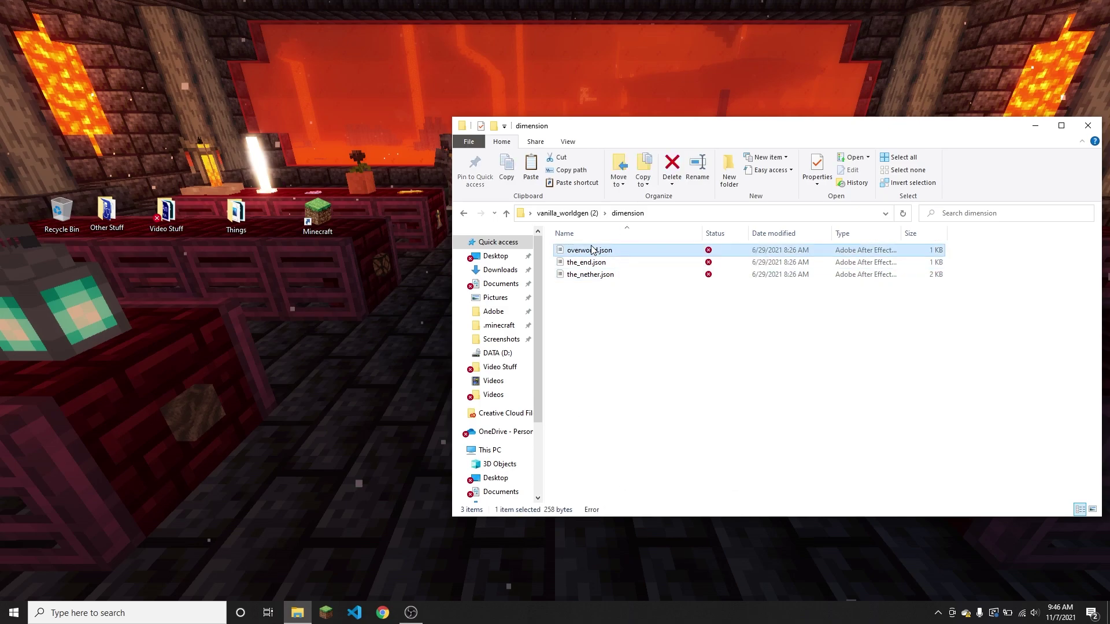
left_click(627, 347)
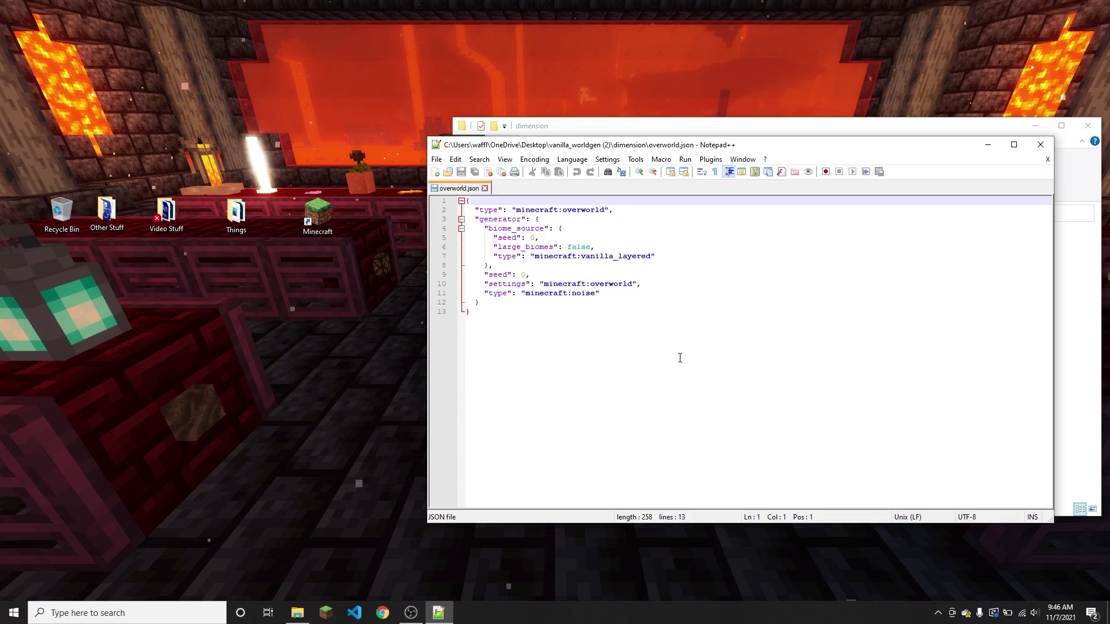
left_click_drag(672, 396, 443, 186)
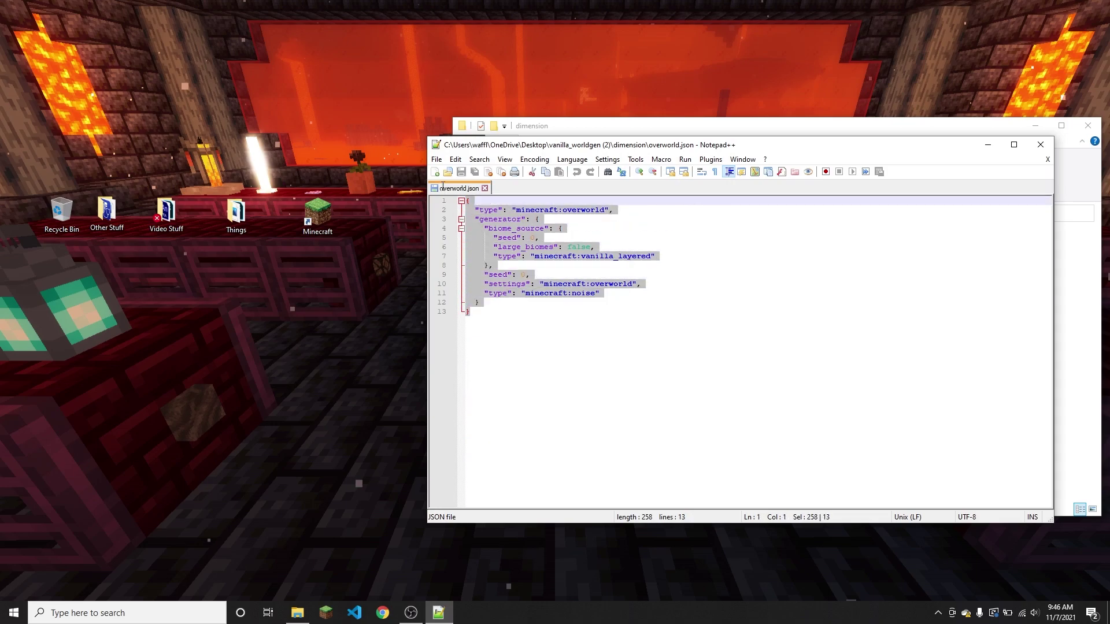
left_click(675, 345)
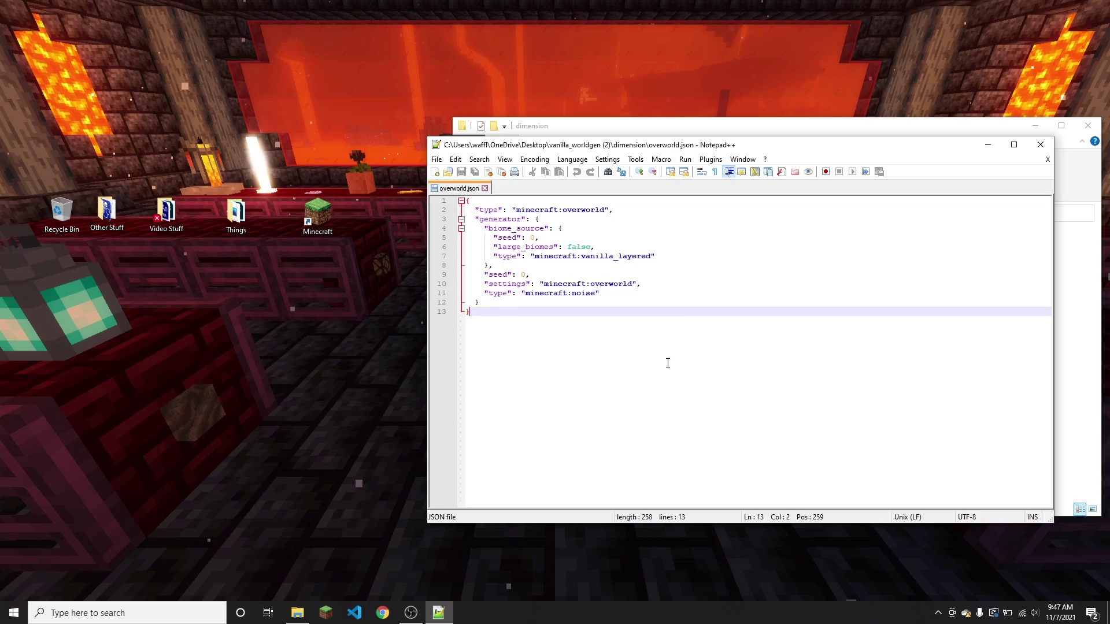
key("shift+Up")
key("shift+Up")
key("shift+Up")
key("shift+Up")
key("shift+Up")
key("shift+Up")
key("shift+Up")
key("shift+Up")
key("shift+Up")
key("shift+Up")
key("shift+Up")
key("shift+Up")
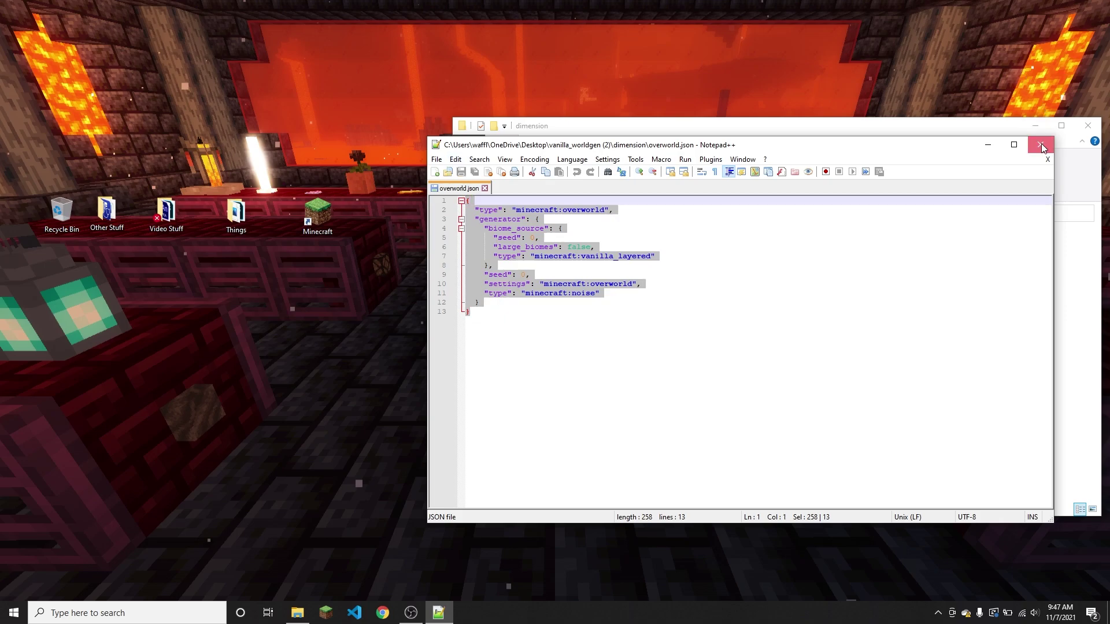
Close overworld.json and look inside the dimension_type folder of vanilla_worldgen (2)
left_click(1040, 145)
left_click(589, 214)
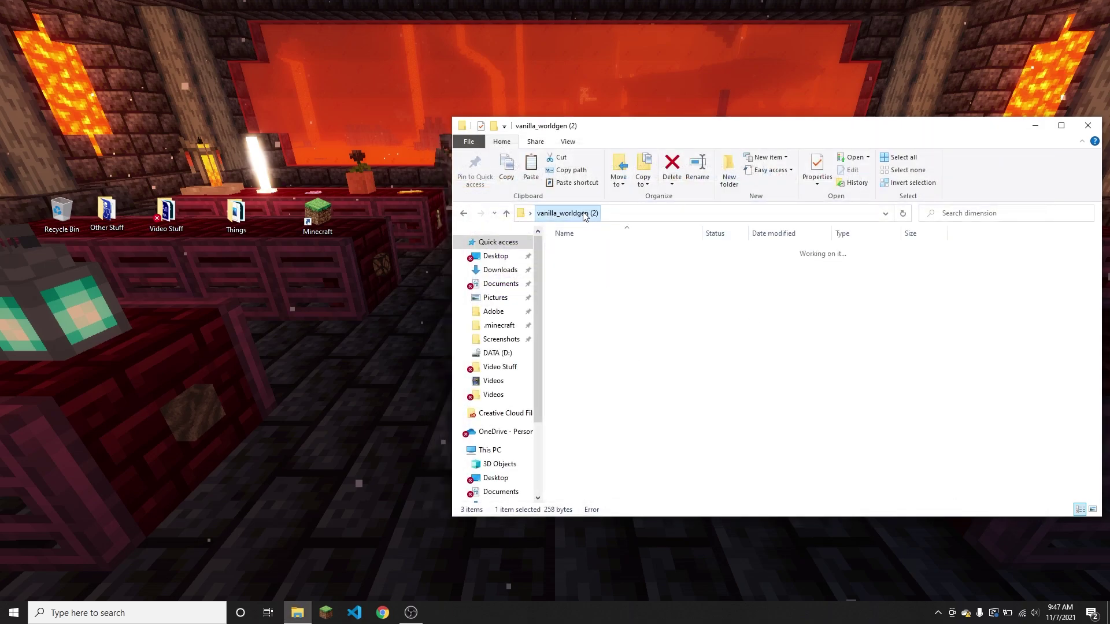
double_click(611, 266)
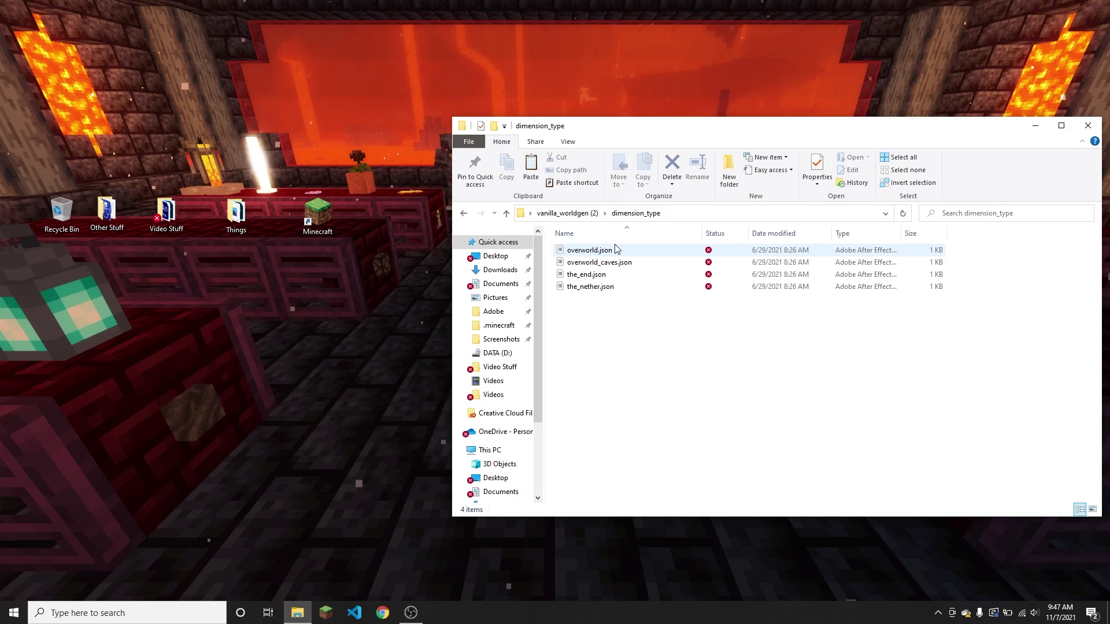
key("alt+Up")
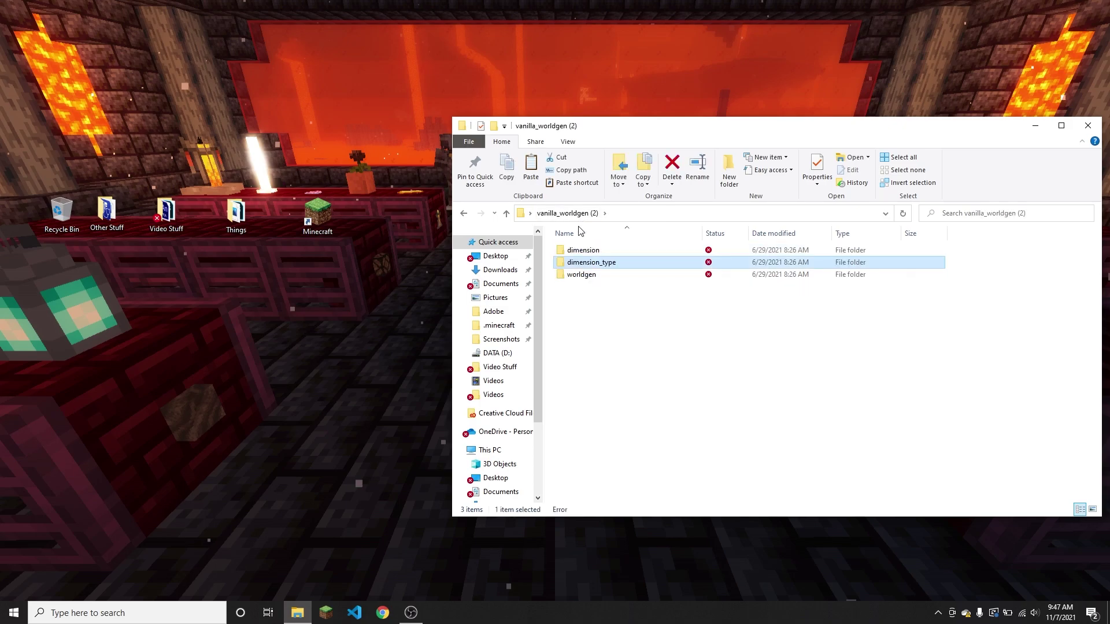
Open worldgen and browse its biome and configured_carver subfolders, returning to worldgen
double_click(590, 276)
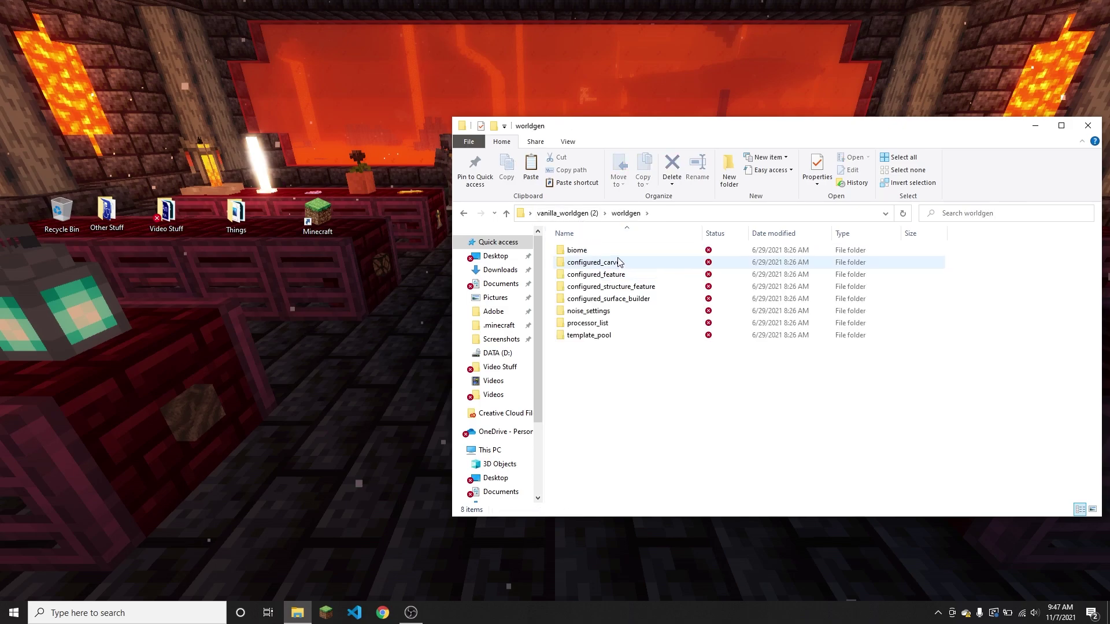
double_click(578, 250)
scroll(651, 289, "down", 20)
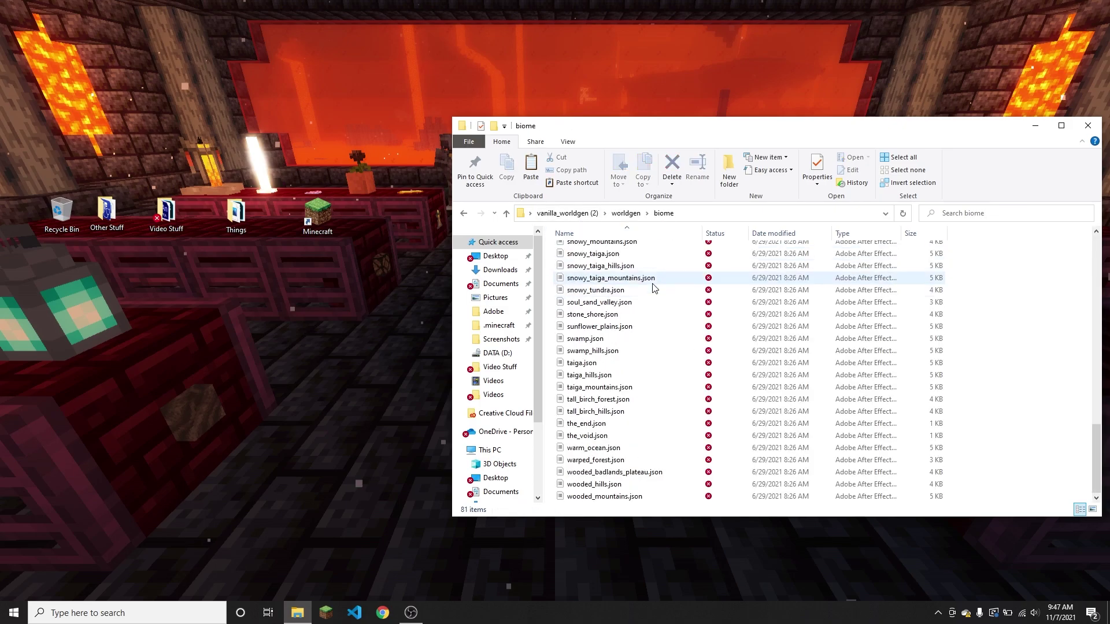
left_click(625, 213)
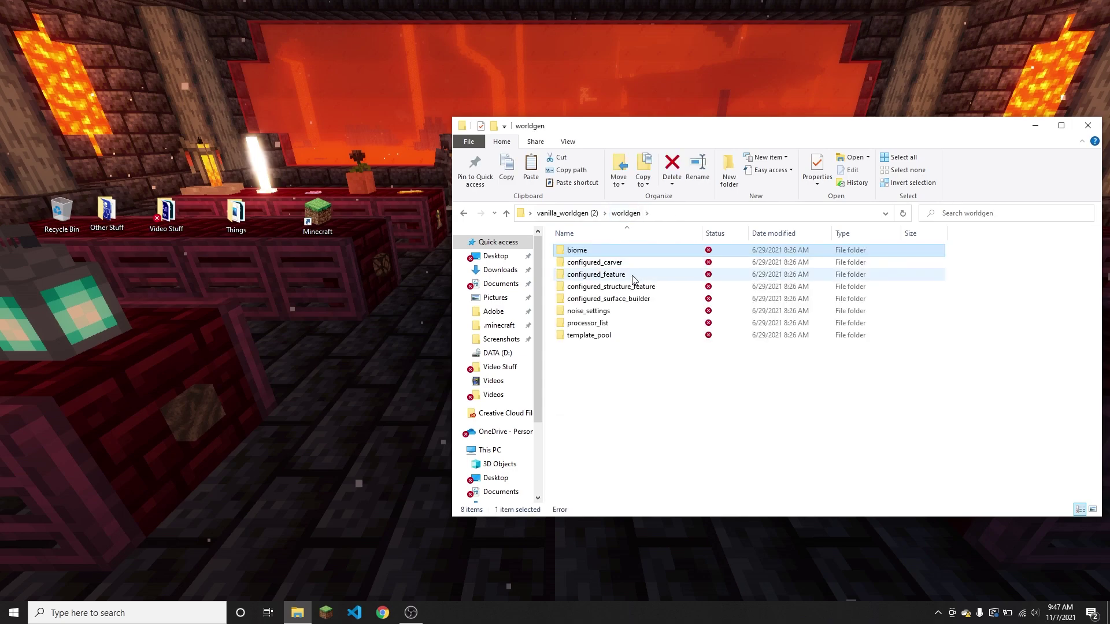
double_click(627, 261)
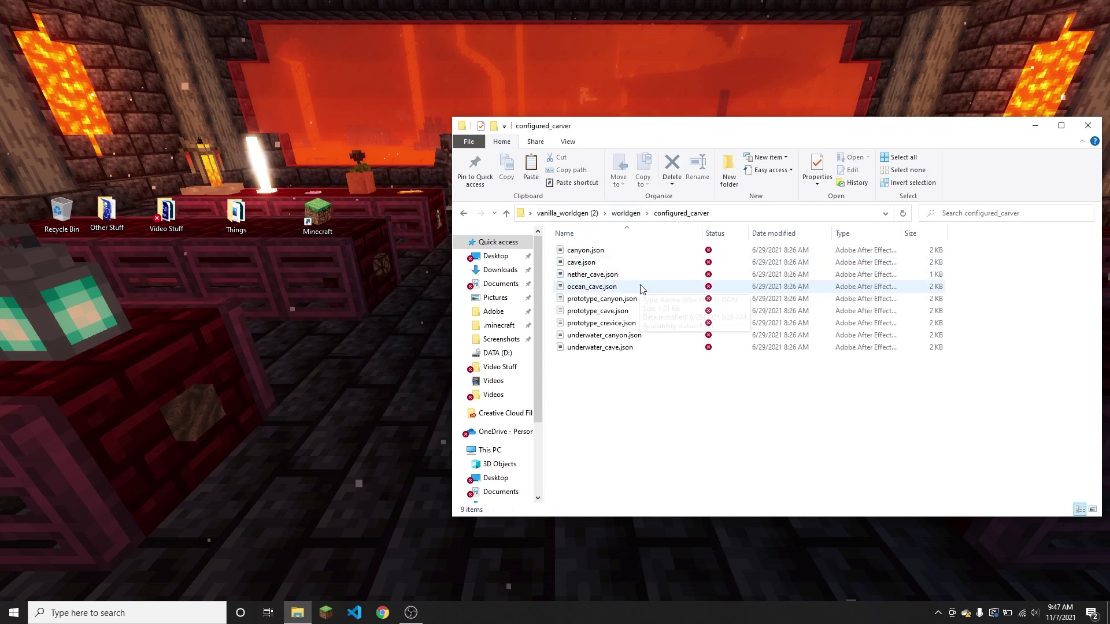
left_click(631, 215)
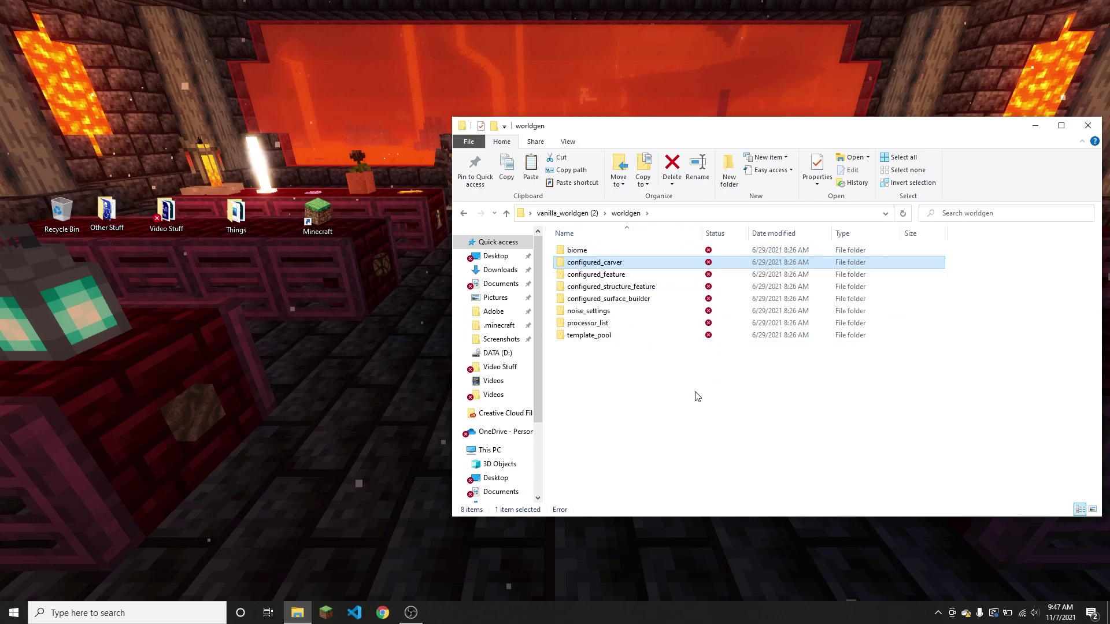
Return to Minecraft and crouch then stand three times on the packed-ice block
key("super+d")
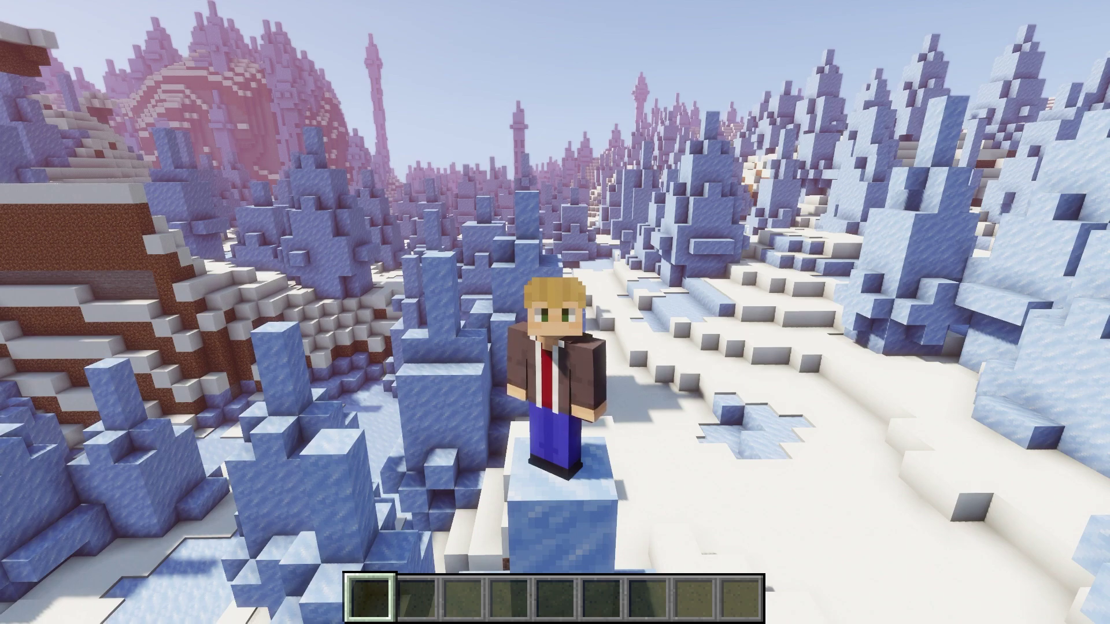
key("shift")
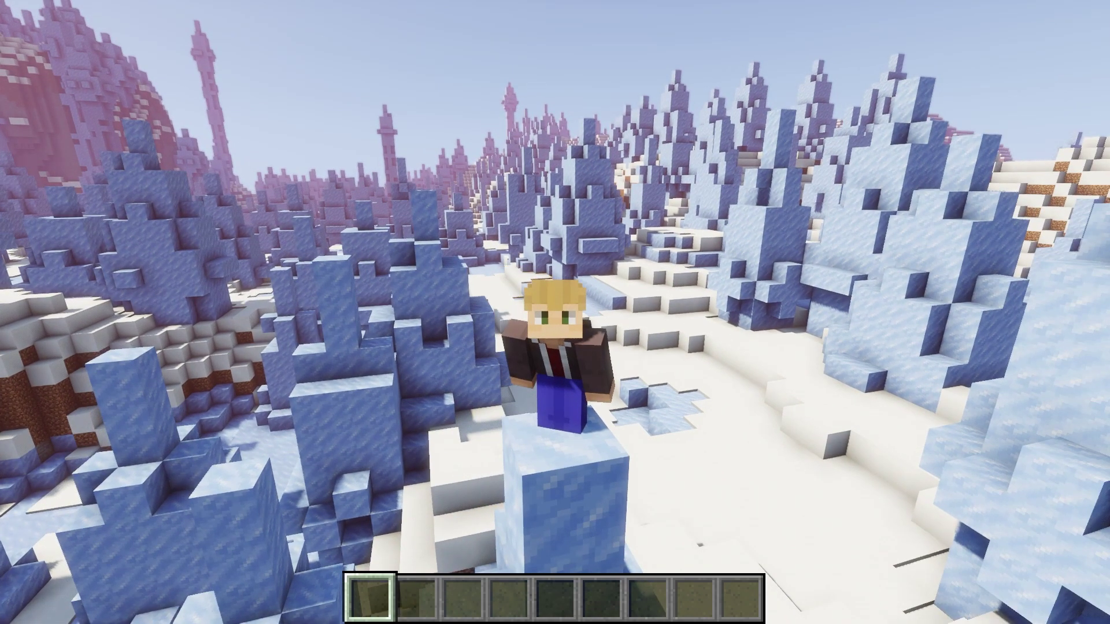
key("shift")
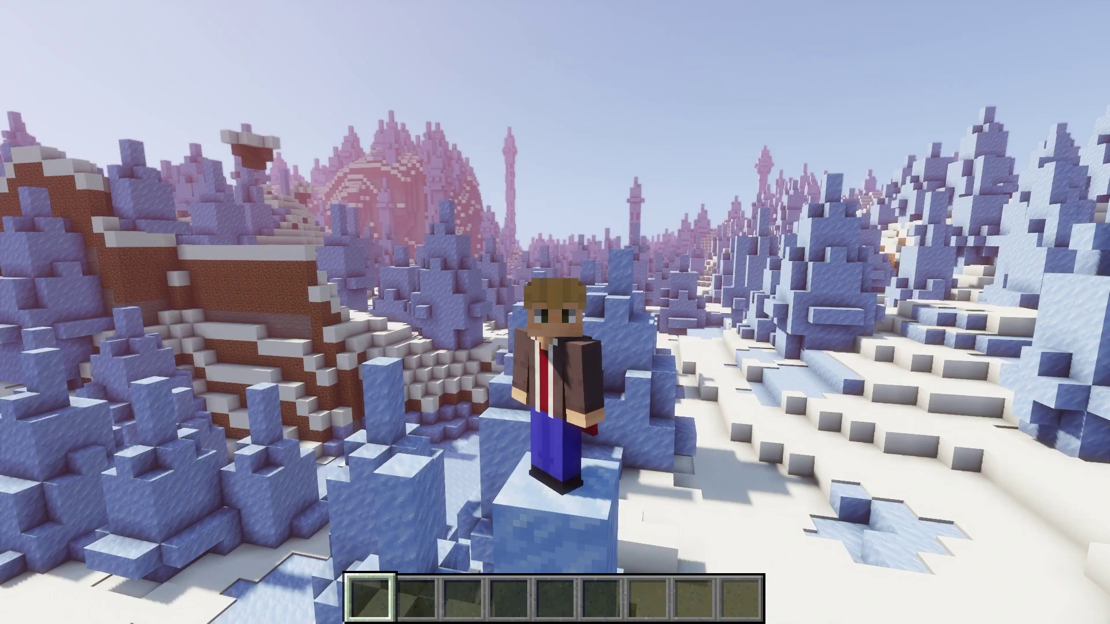
key("shift")
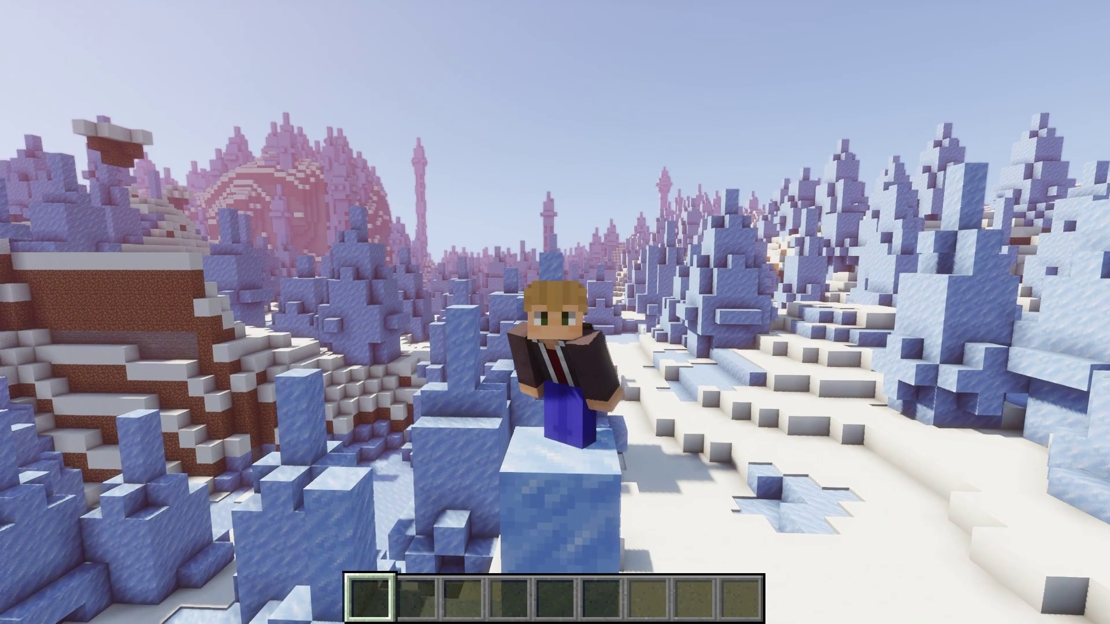
key("shift")
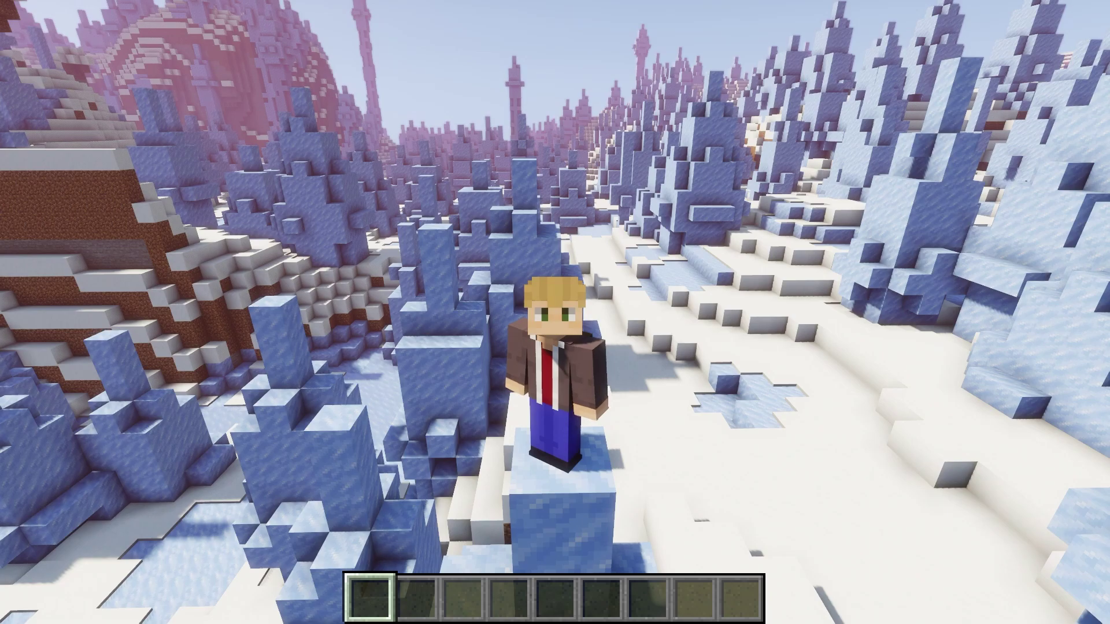
key("shift")
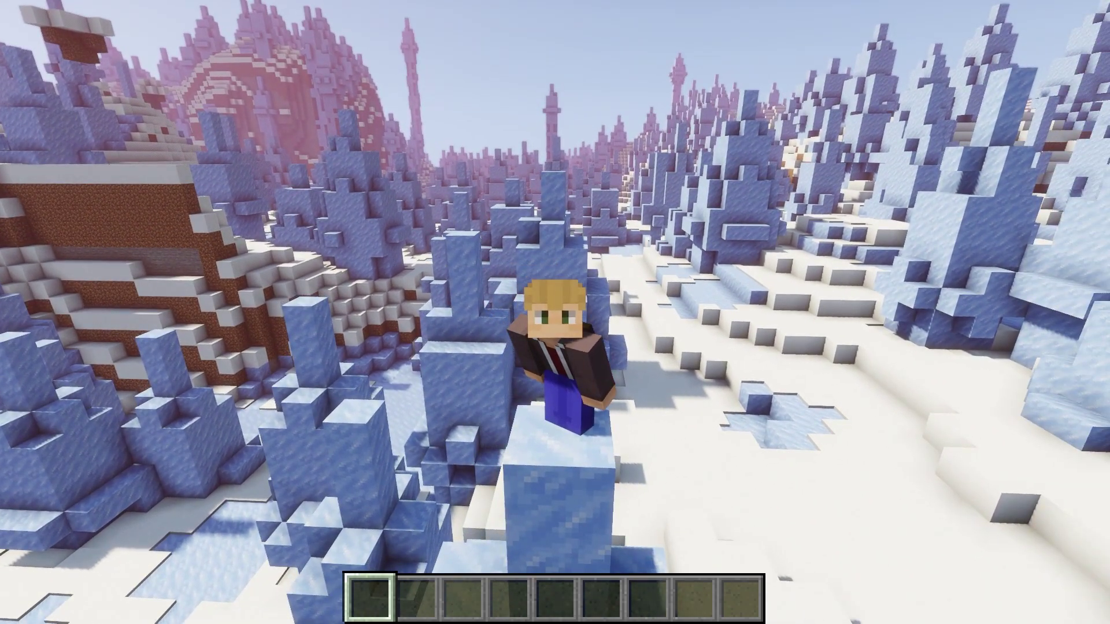
key("shift")
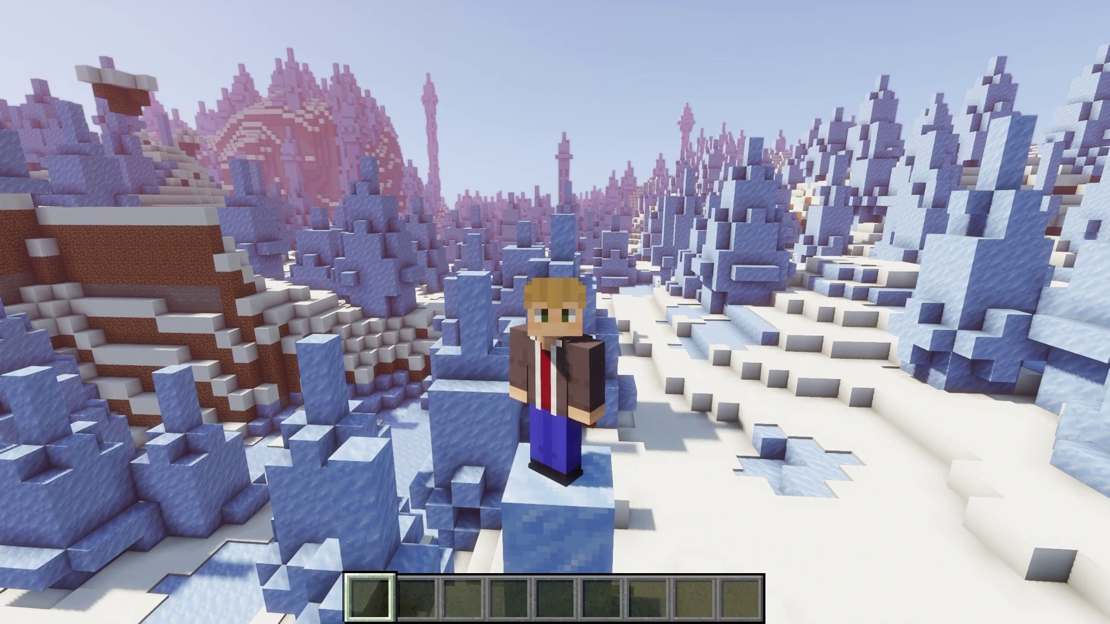